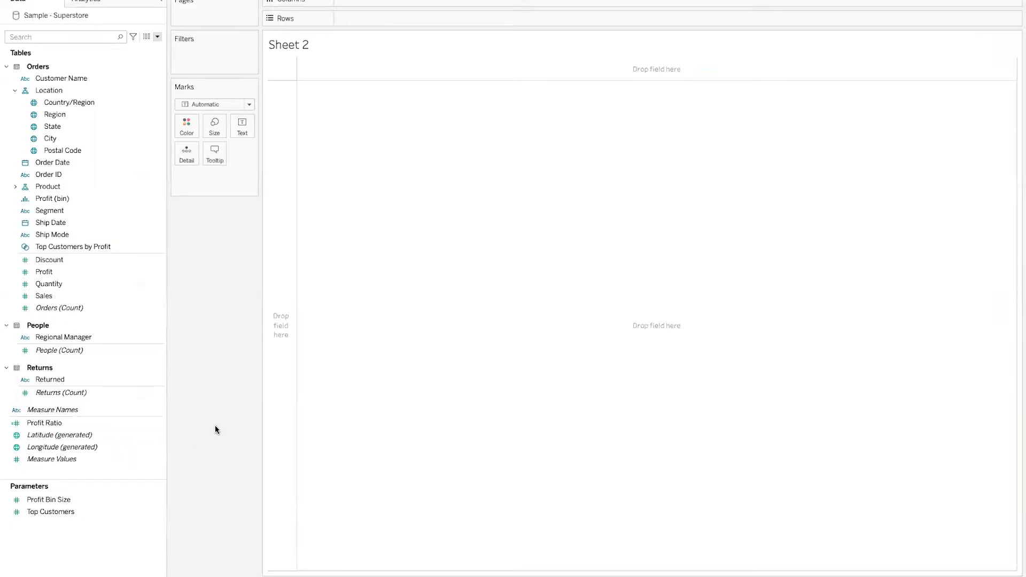
- Change the sheet title to "Donut Chart" and set the mark type to Pie
{"action": "double_click", "coordinate": [300, 43]}
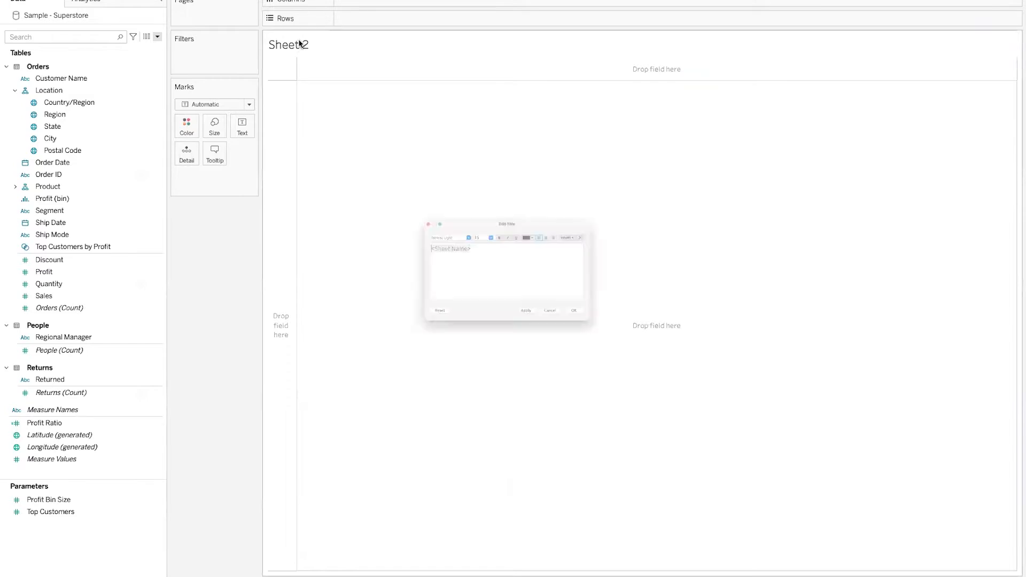
{"action": "left_click_drag", "start_coordinate": [458, 229], "coordinate": [323, 232]}
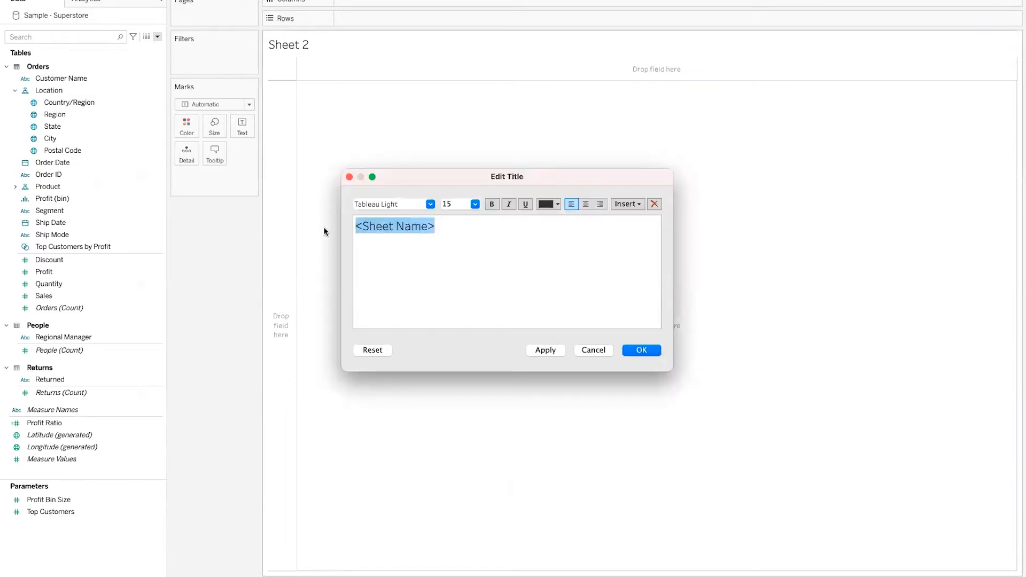
{"action": "type", "text": "Donut Ch"}
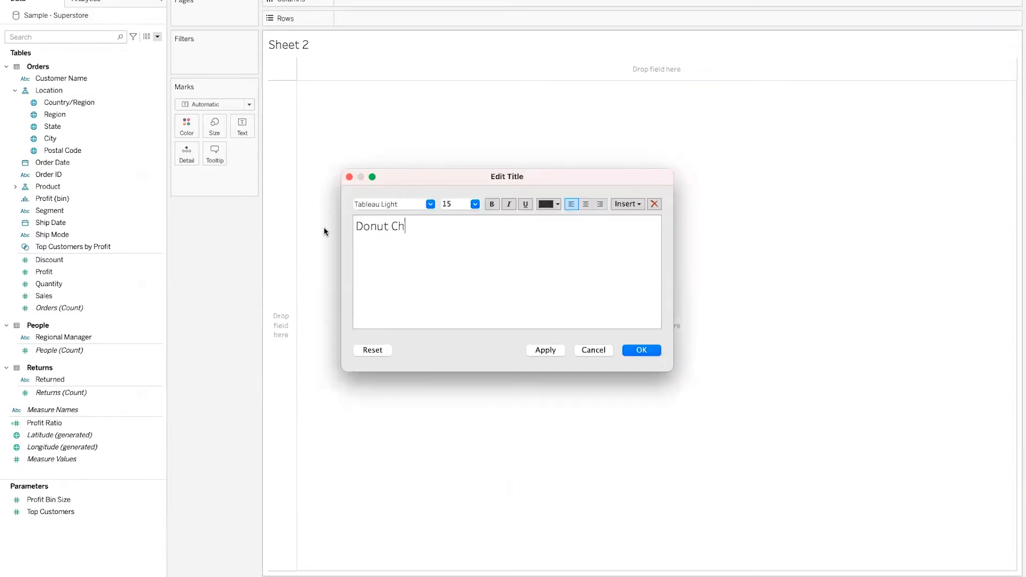
{"action": "type", "text": "art"}
{"action": "left_click", "coordinate": [642, 351]}
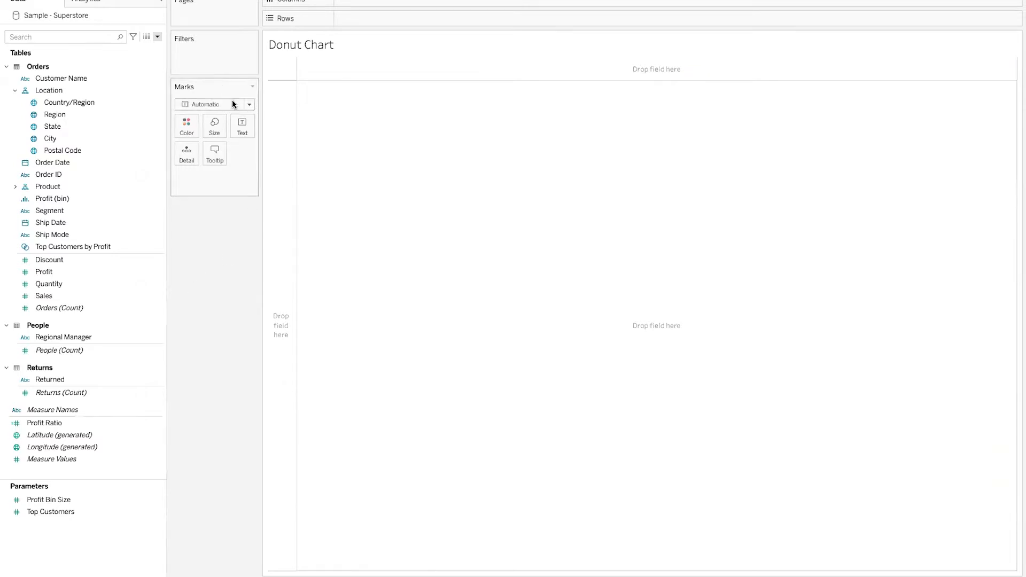
{"action": "left_click", "coordinate": [250, 105]}
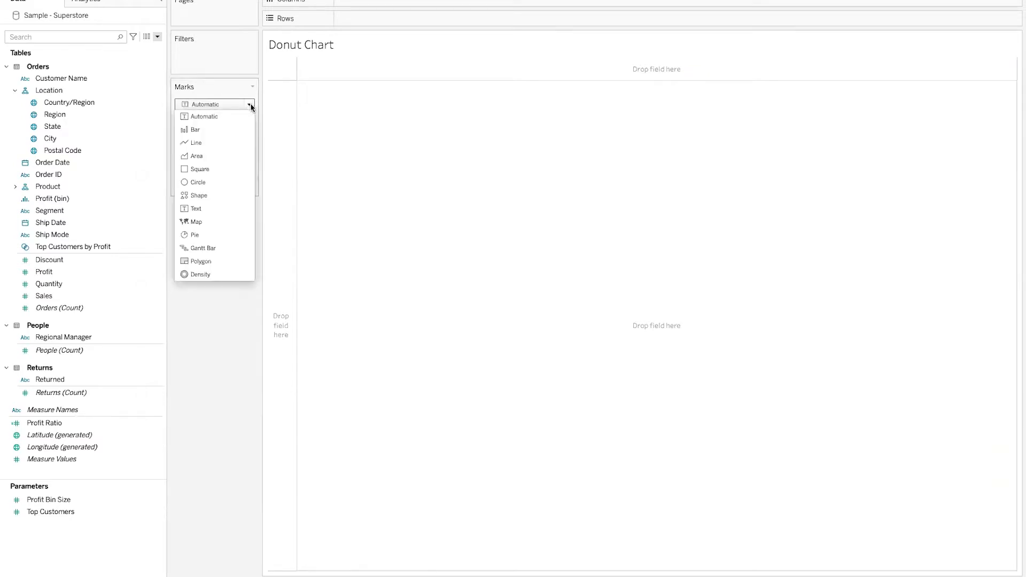
{"action": "left_click", "coordinate": [195, 235]}
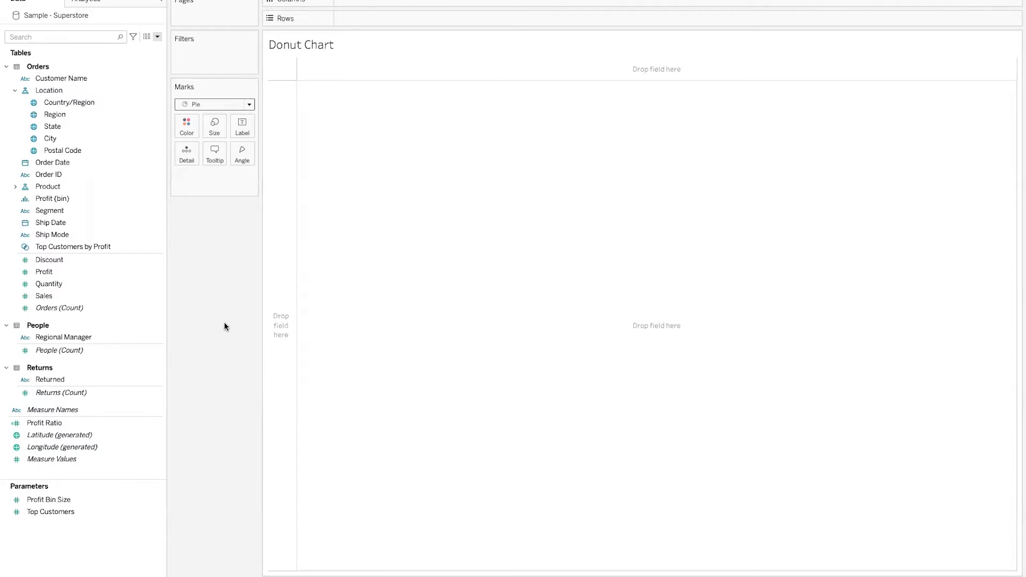
- Create a calculated field named "Zero X-Axis" with the formula 0
{"action": "left_click", "coordinate": [263, 0]}
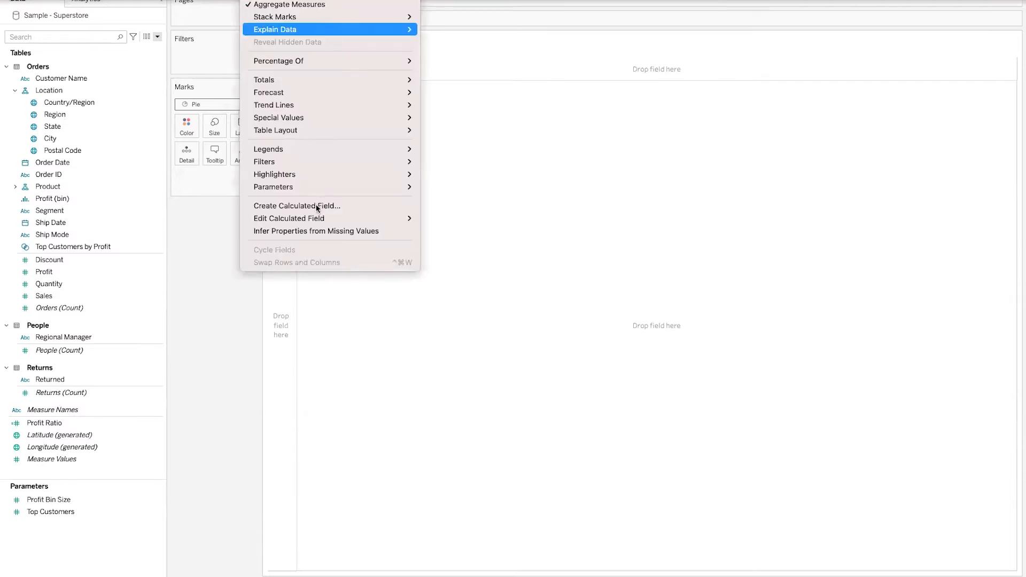
{"action": "left_click", "coordinate": [157, 37]}
{"action": "left_click", "coordinate": [158, 37]}
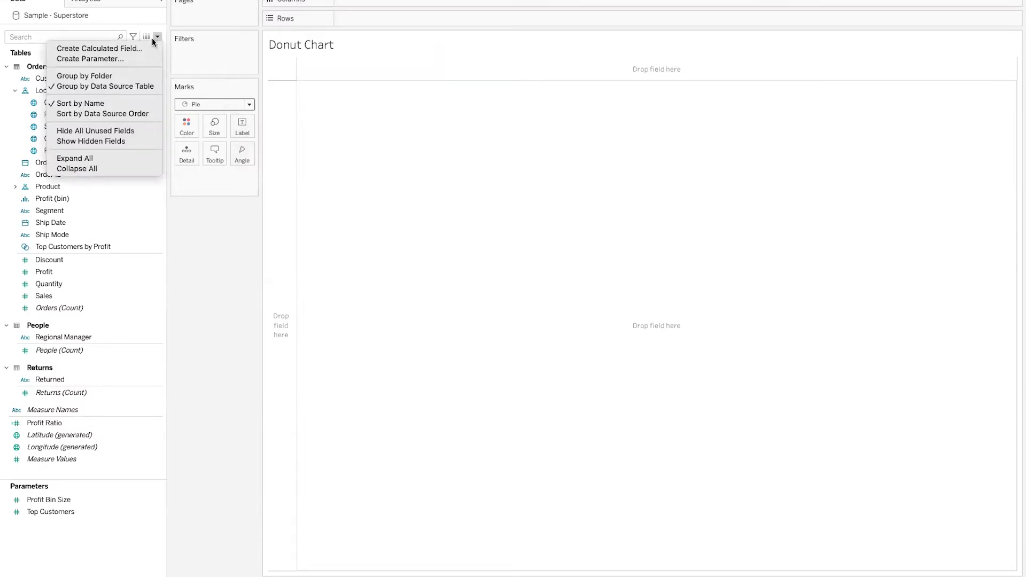
{"action": "left_click", "coordinate": [144, 48]}
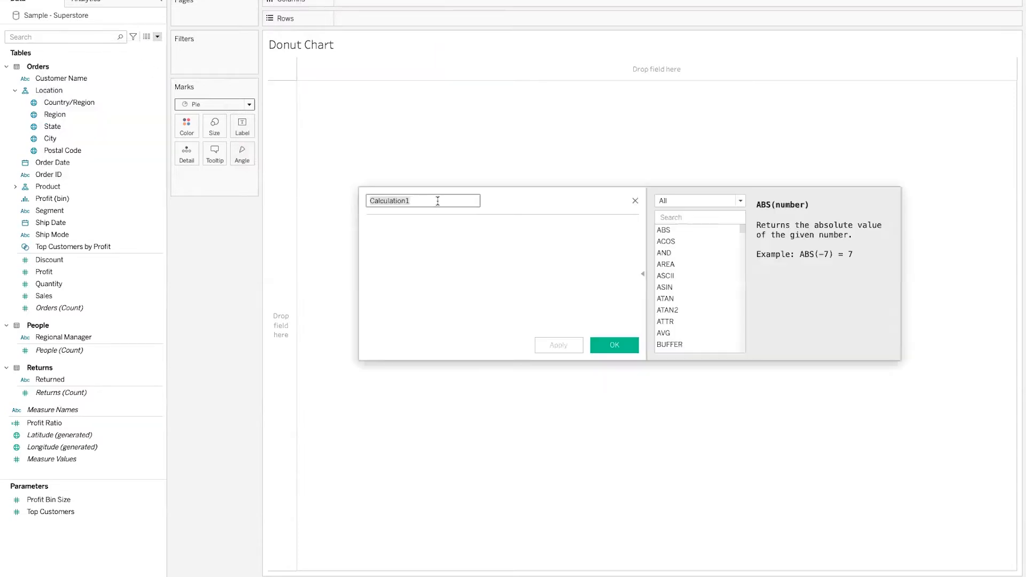
{"action": "type", "text": "Zero X"}
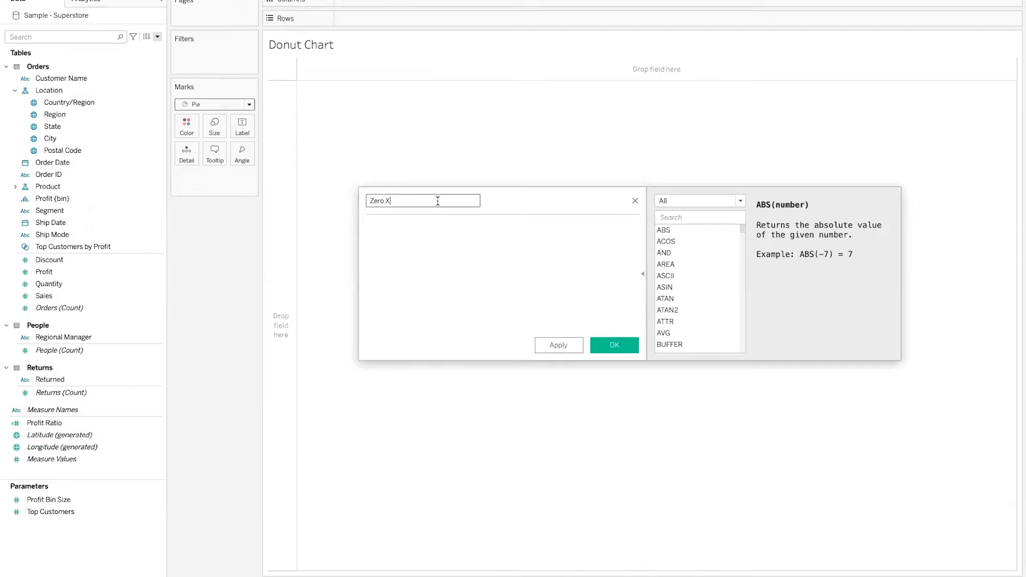
{"action": "type", "text": "-Axis"}
{"action": "left_click", "coordinate": [445, 235]}
{"action": "type", "text": "0"}
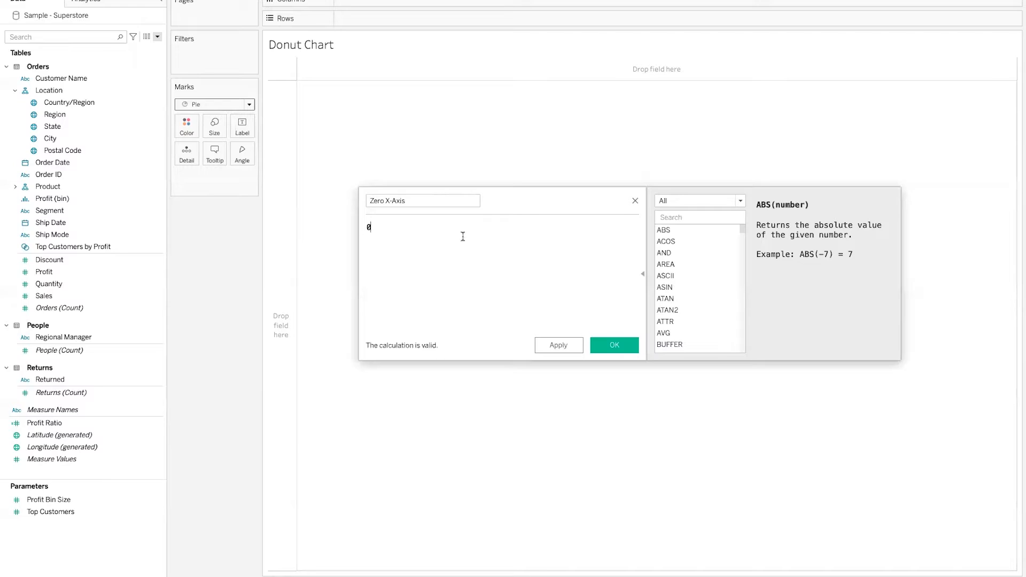
{"action": "left_click", "coordinate": [623, 344]}
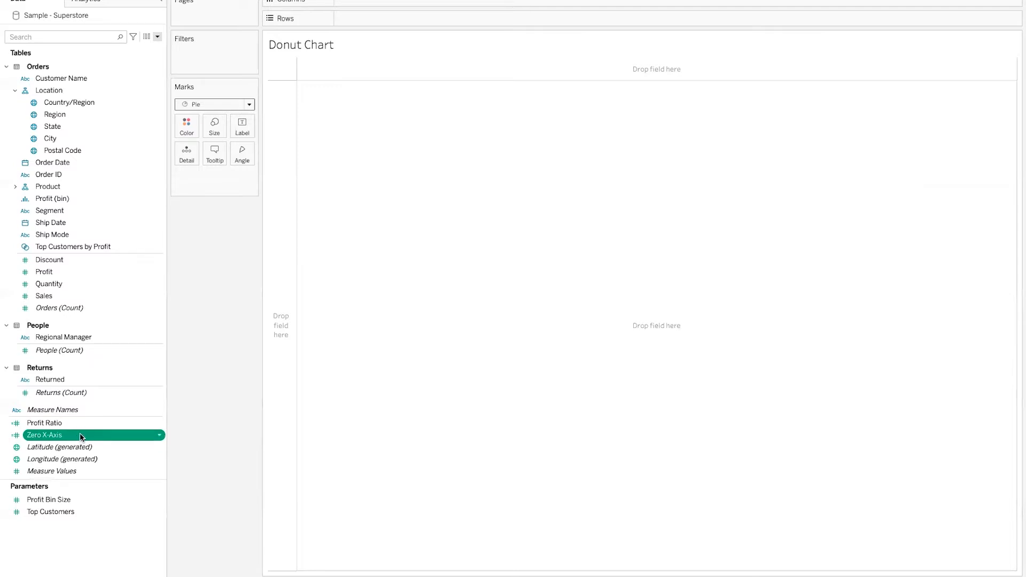
- Place the Zero X-Axis field on Rows twice, fitting the sheet to Entire View
{"action": "left_click_drag", "start_coordinate": [80, 436], "coordinate": [426, 18]}
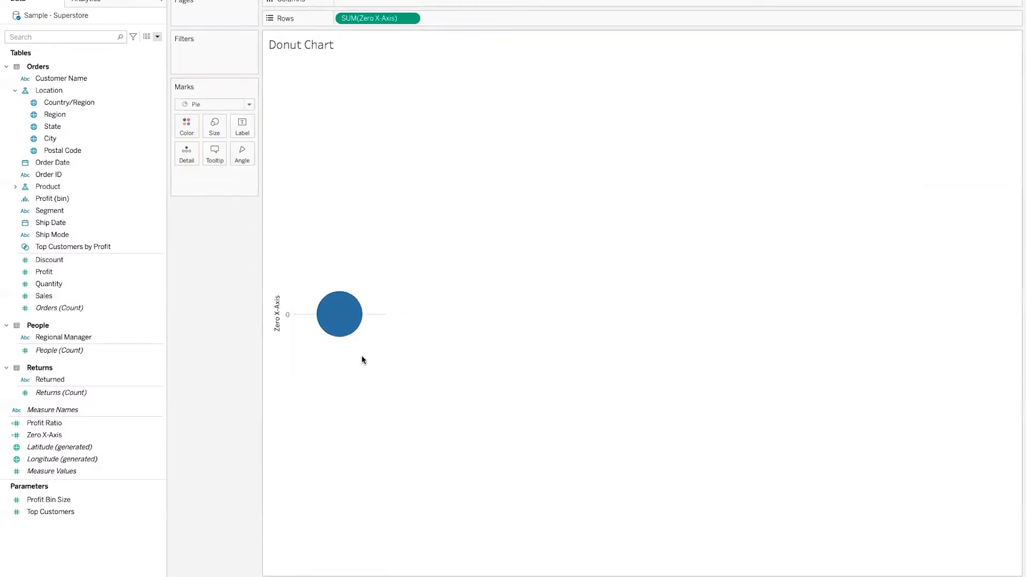
{"action": "left_click", "coordinate": [439, 0]}
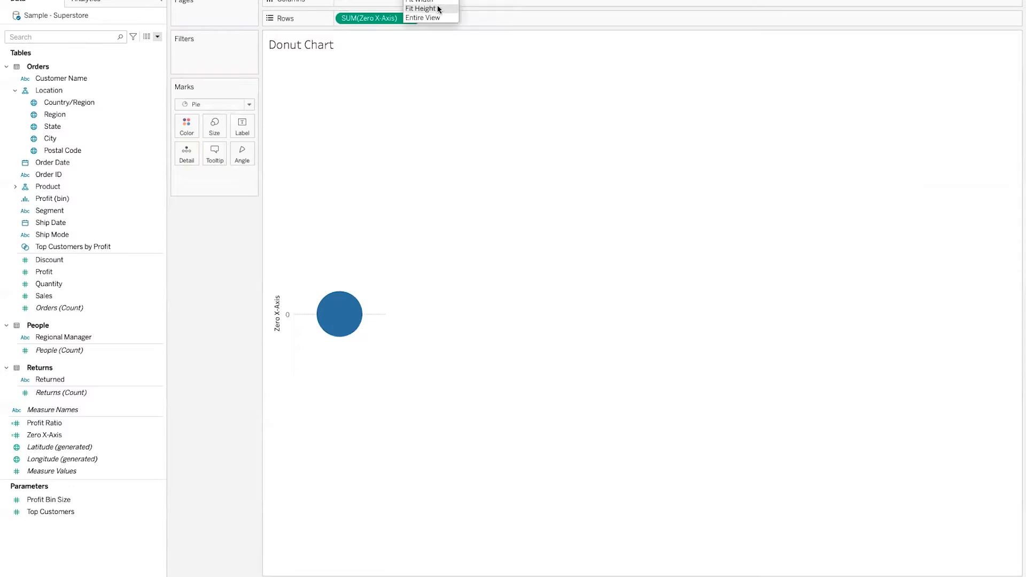
{"action": "left_click", "coordinate": [431, 18]}
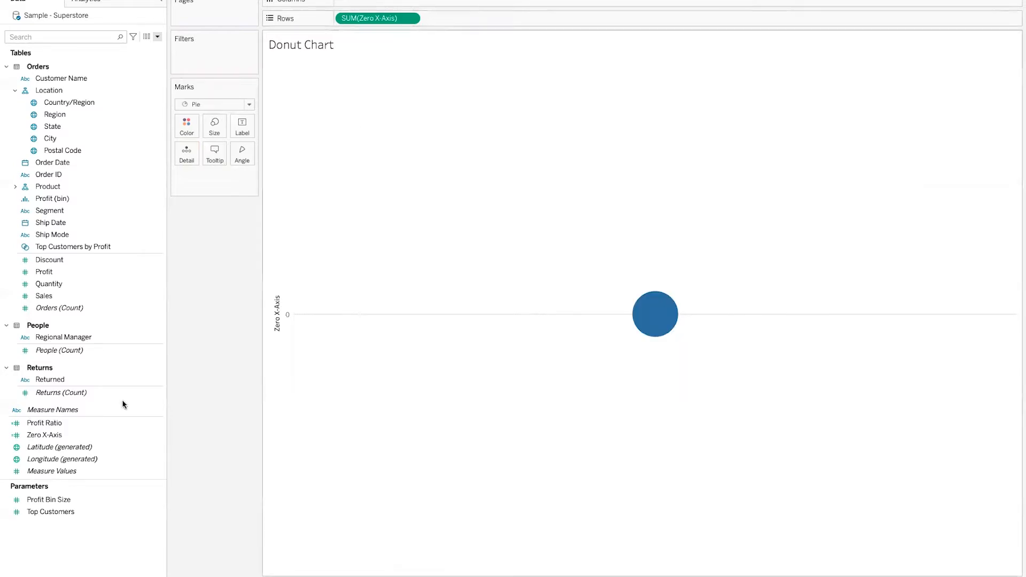
{"action": "left_click_drag", "start_coordinate": [39, 440], "coordinate": [459, 19]}
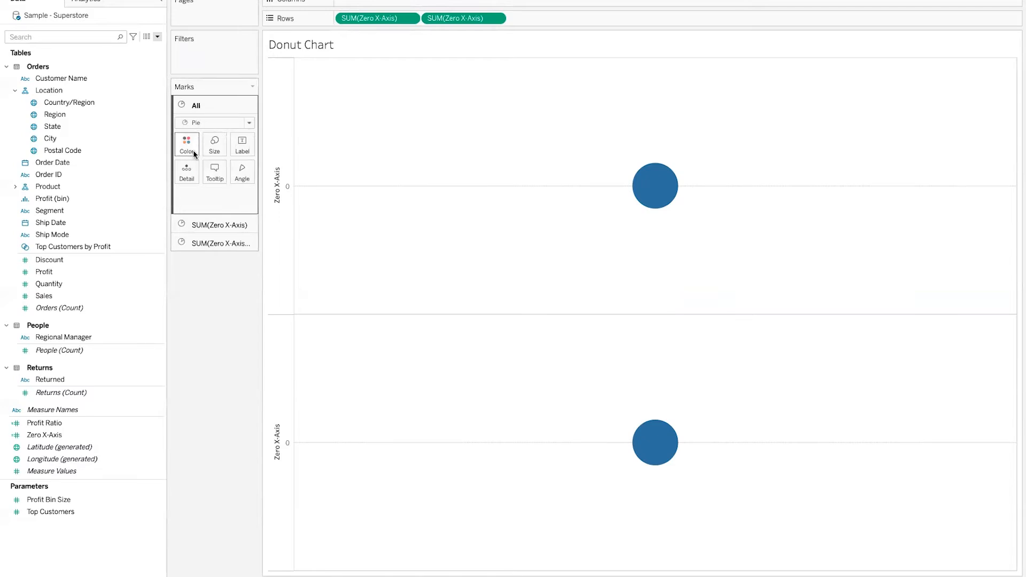
- Color the marks of both pies dark green through the shared settings for all marks
{"action": "left_click", "coordinate": [205, 226]}
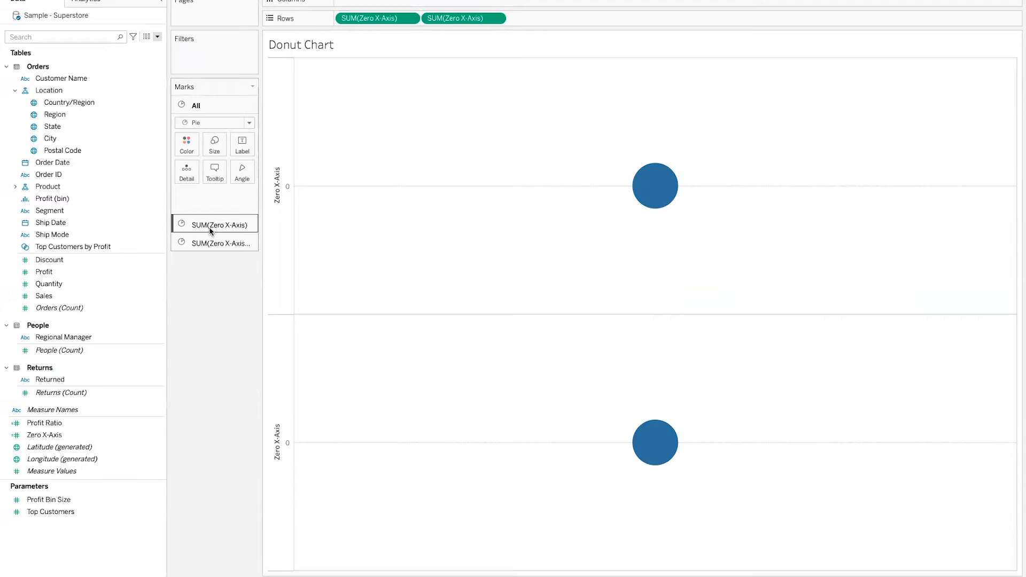
{"action": "left_click", "coordinate": [199, 244]}
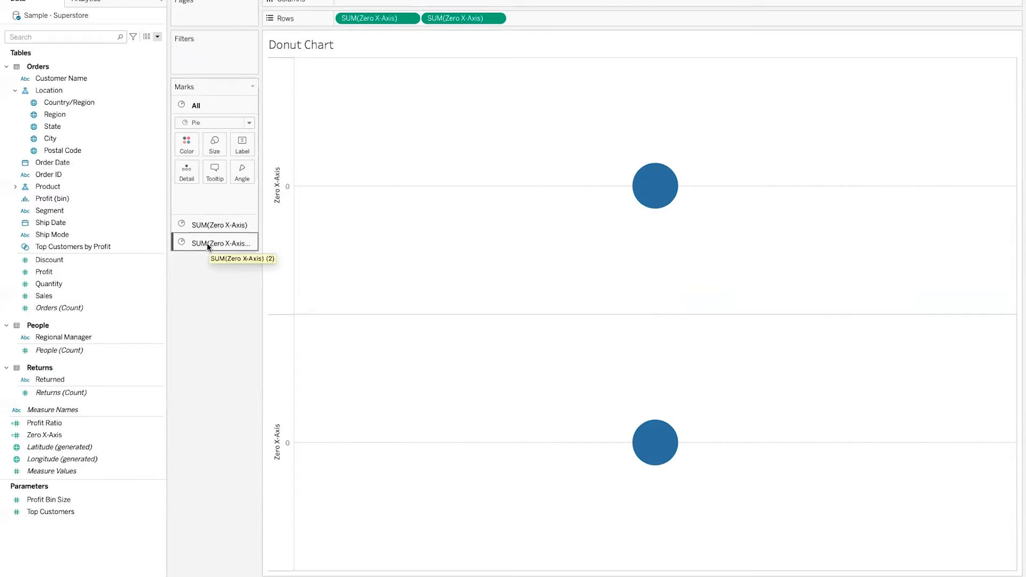
{"action": "left_click", "coordinate": [181, 152]}
{"action": "left_click", "coordinate": [181, 152]}
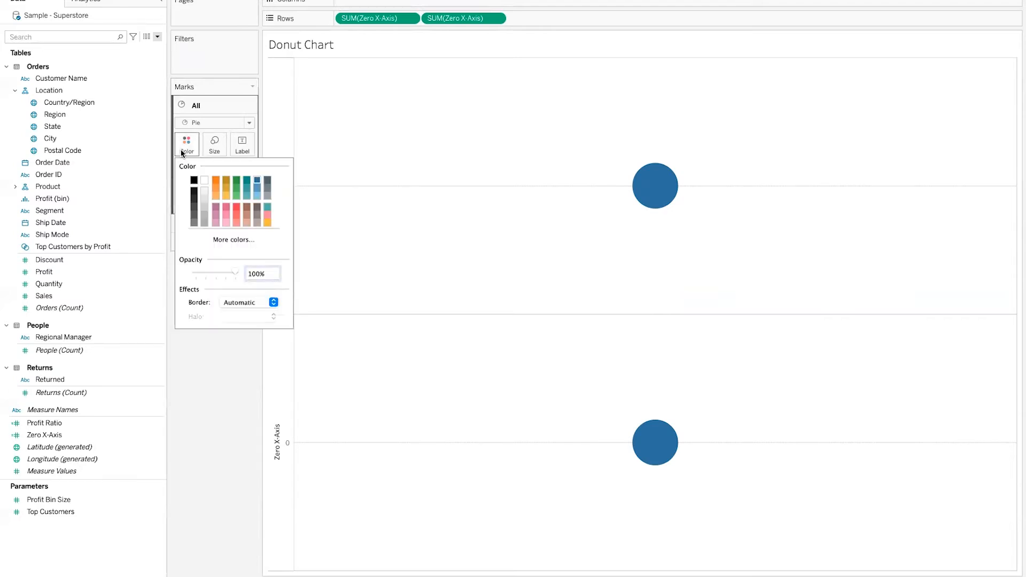
{"action": "left_click", "coordinate": [236, 180]}
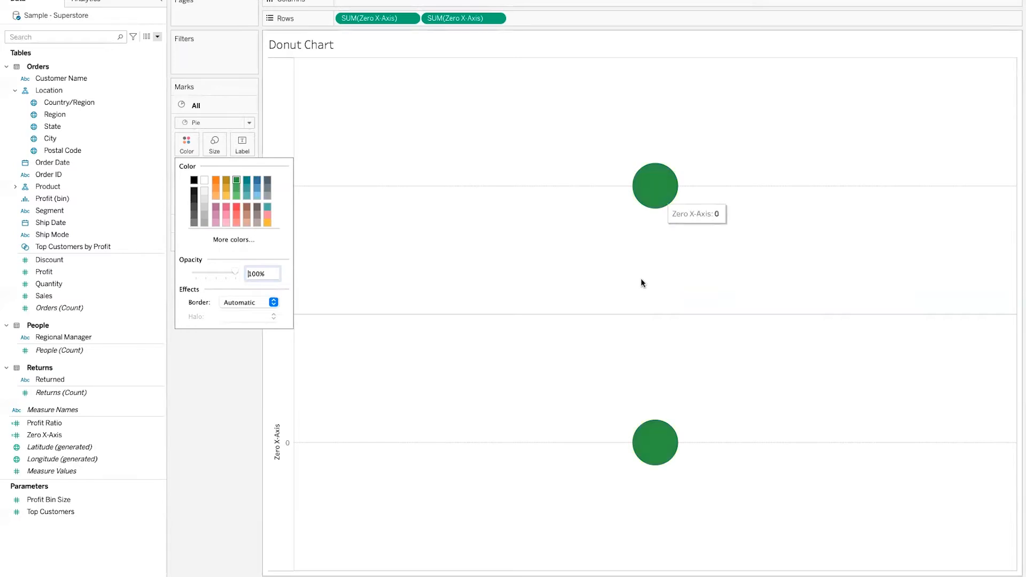
{"action": "left_click", "coordinate": [189, 433]}
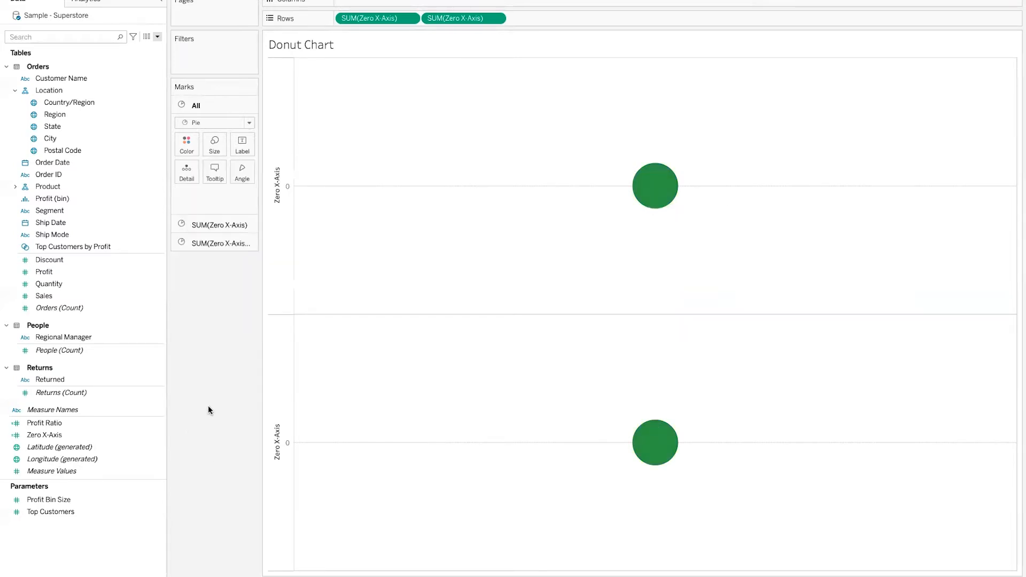
- Enlarge the first Zero X-Axis pie to about three quarters of the size range
{"action": "left_click", "coordinate": [206, 224]}
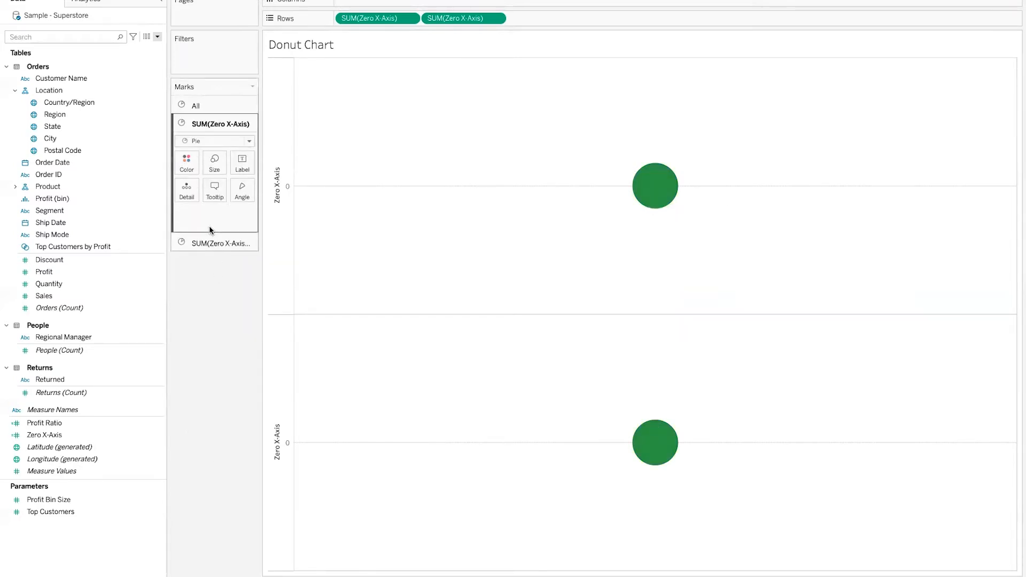
{"action": "left_click", "coordinate": [216, 164]}
{"action": "left_click_drag", "start_coordinate": [258, 191], "coordinate": [282, 193]}
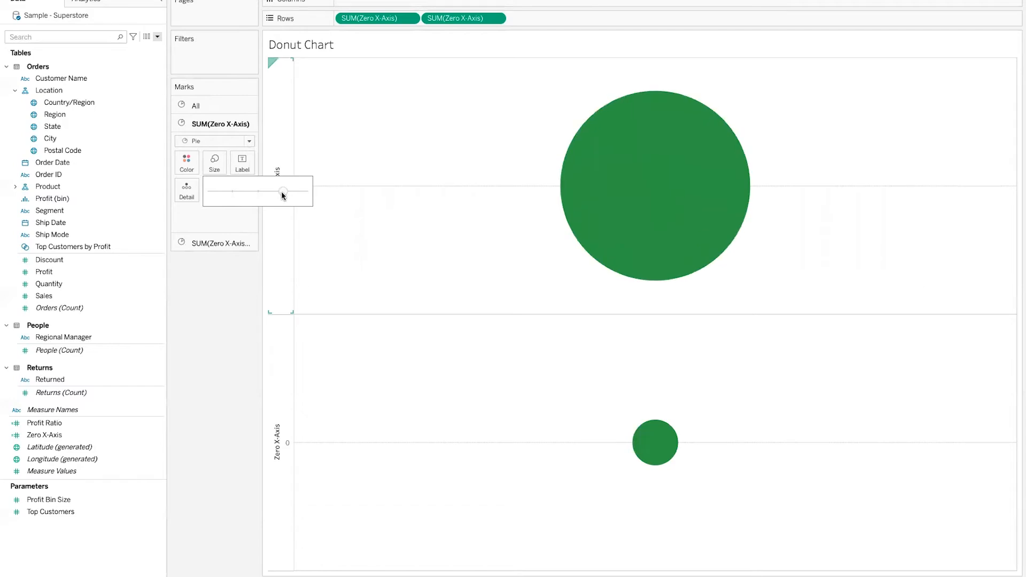
- Enlarge the second Zero X-Axis pie to about the middle of the size range, keeping it smaller than the first
{"action": "left_click", "coordinate": [213, 244]}
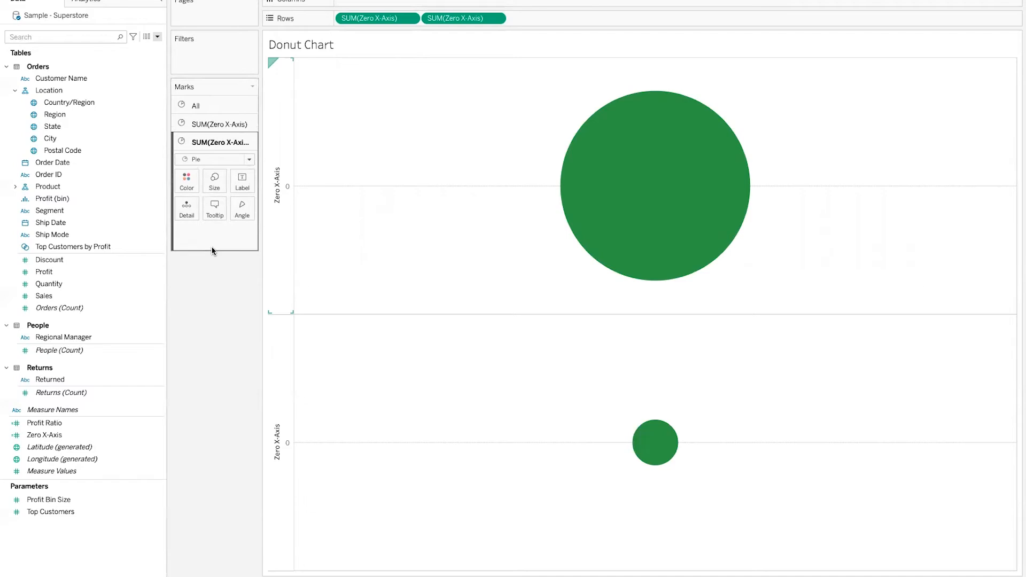
{"action": "left_click", "coordinate": [214, 181]}
{"action": "left_click_drag", "start_coordinate": [239, 211], "coordinate": [246, 211]}
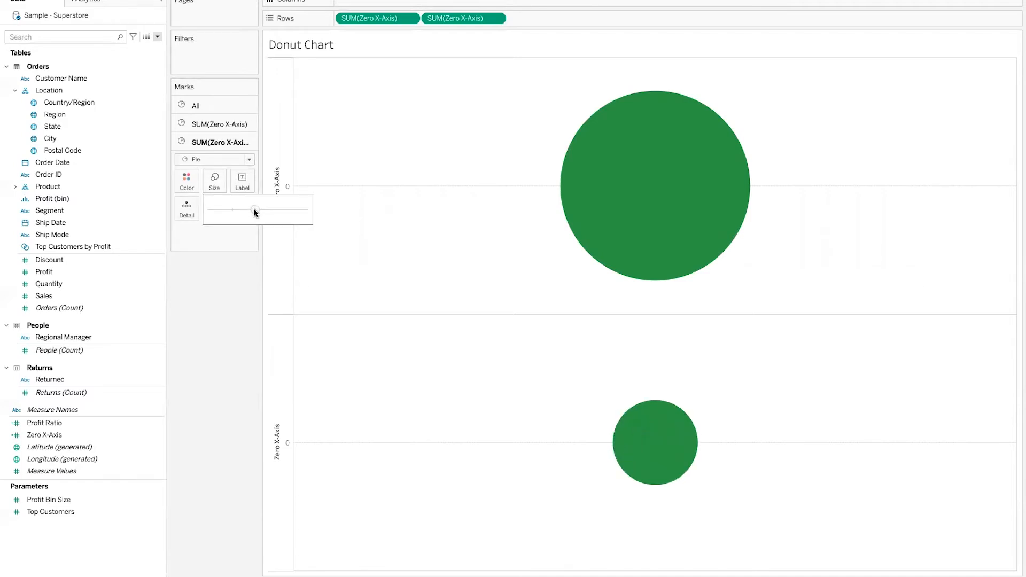
{"action": "left_click", "coordinate": [213, 306]}
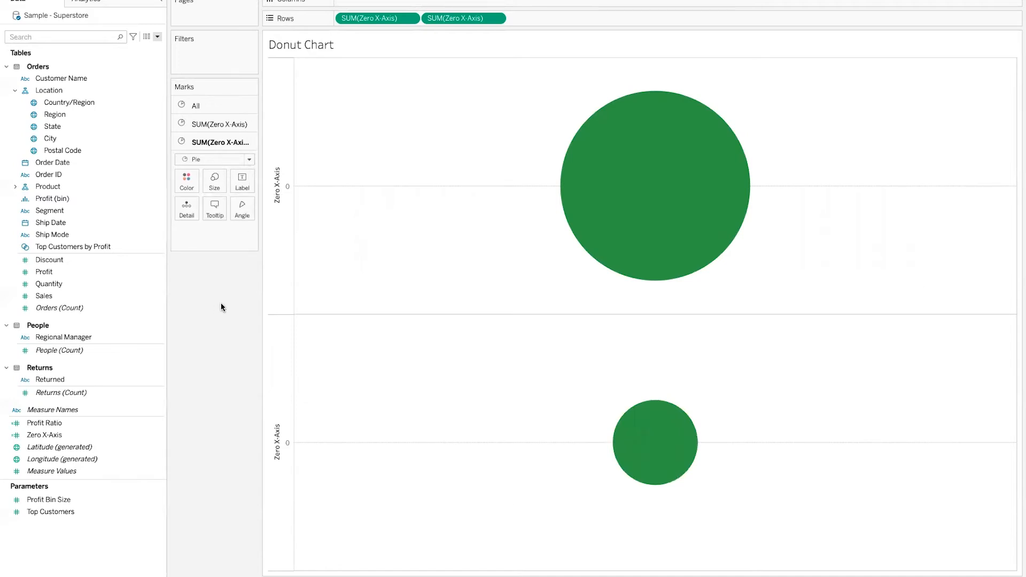
- Overlay the two pies by making the second Zero X-Axis measure on Rows a dual axis
{"action": "left_click", "coordinate": [213, 107]}
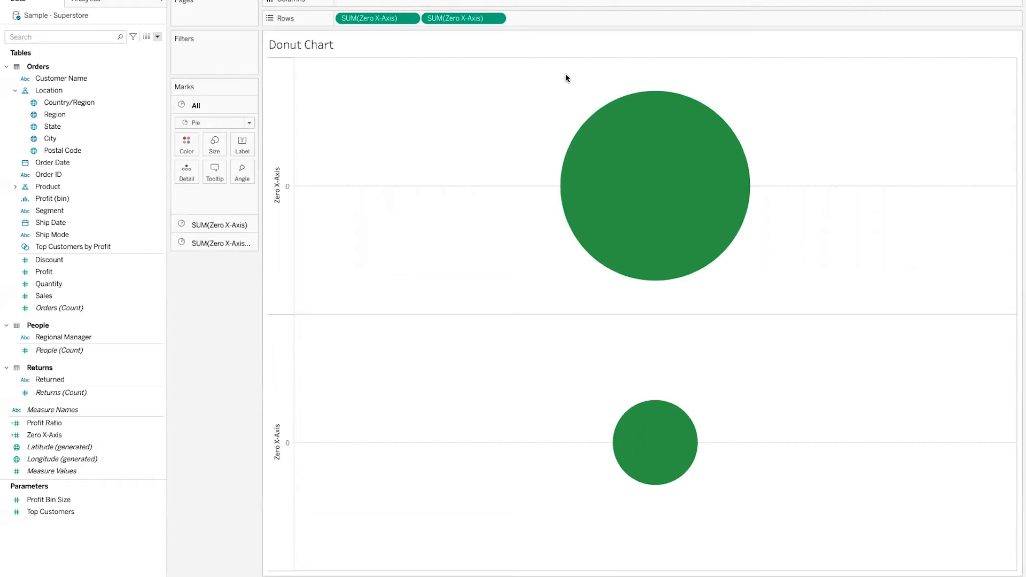
{"action": "left_click", "coordinate": [497, 19]}
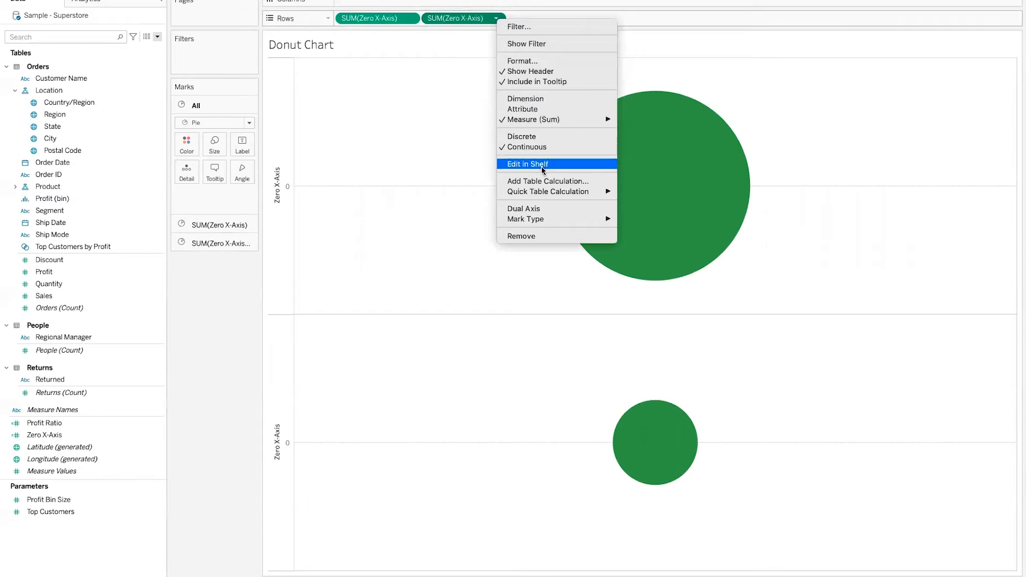
{"action": "left_click", "coordinate": [539, 209]}
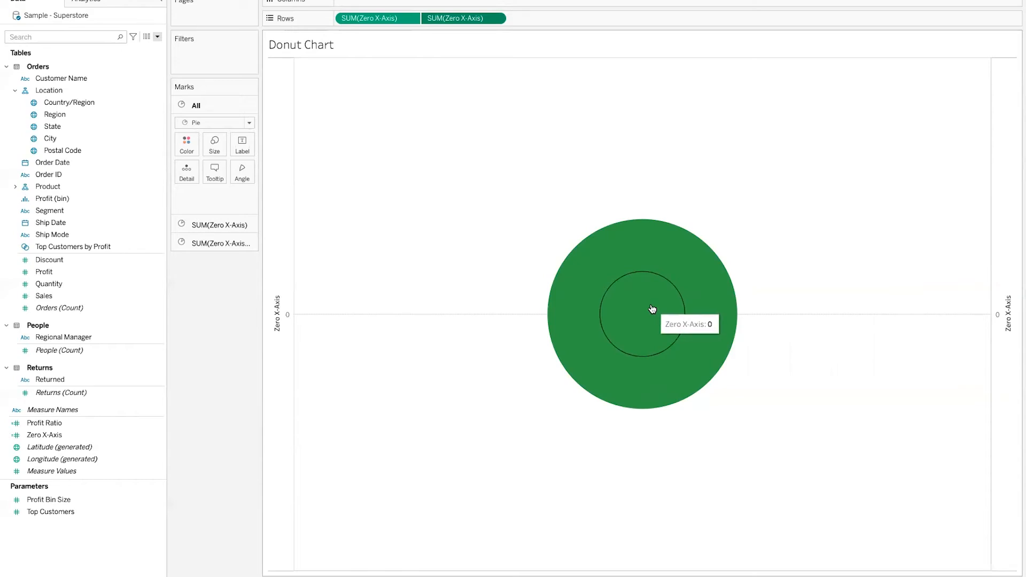
- Color the second, inner Zero X-Axis pie white to form the donut's hole
{"action": "left_click", "coordinate": [224, 243]}
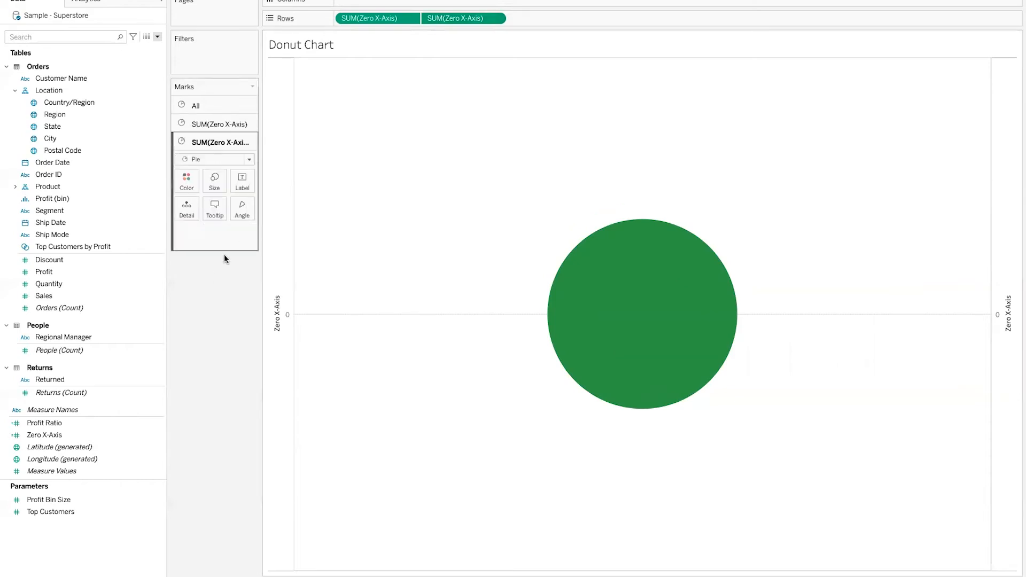
{"action": "left_click", "coordinate": [186, 182]}
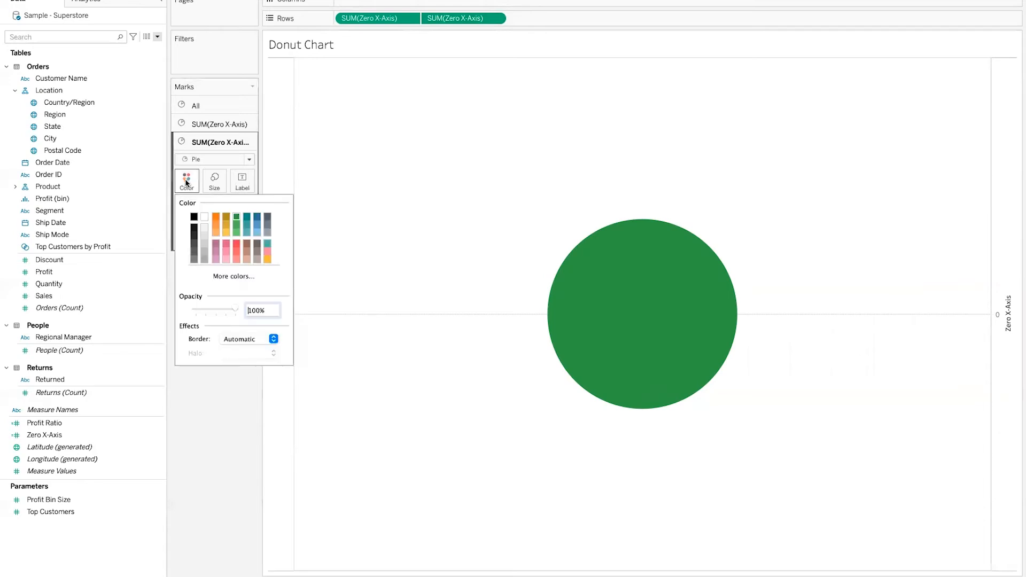
{"action": "left_click", "coordinate": [204, 217]}
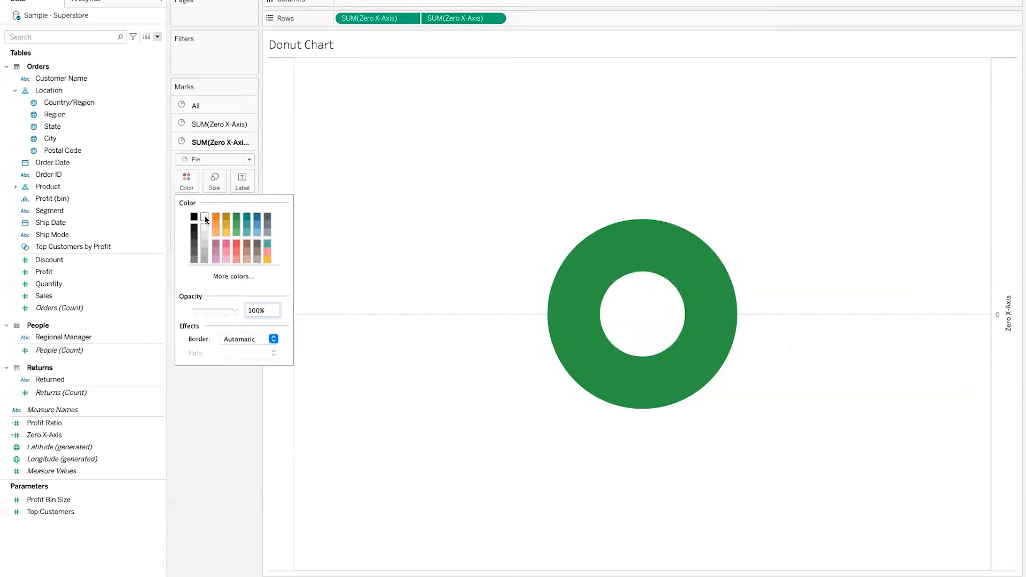
{"action": "left_click", "coordinate": [200, 430]}
- Enlarge the white inner circle to slightly past the middle of the size range, thinning the green ring
{"action": "left_click", "coordinate": [214, 181]}
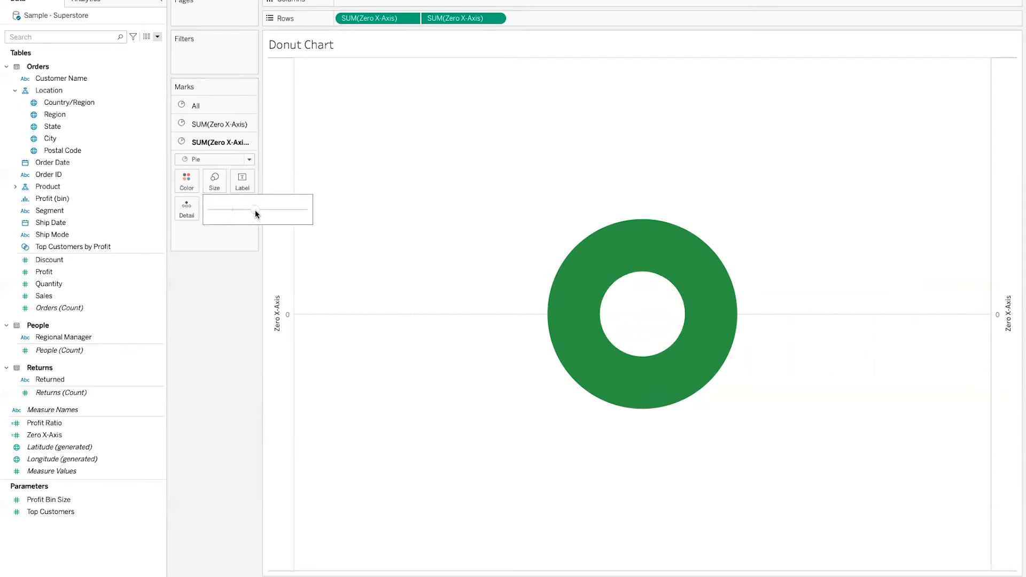
{"action": "left_click_drag", "start_coordinate": [263, 210], "coordinate": [263, 211]}
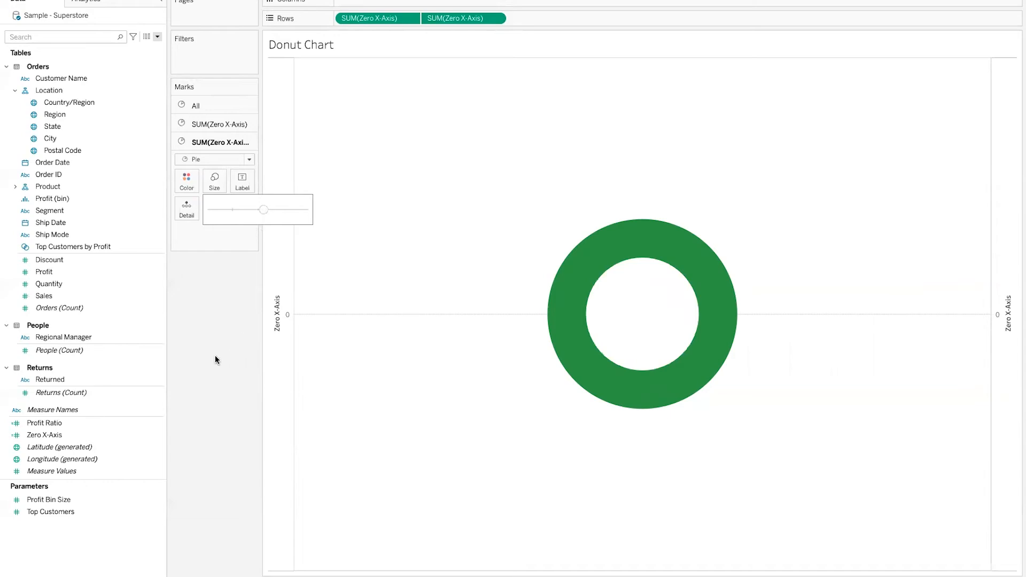
{"action": "left_click", "coordinate": [198, 363]}
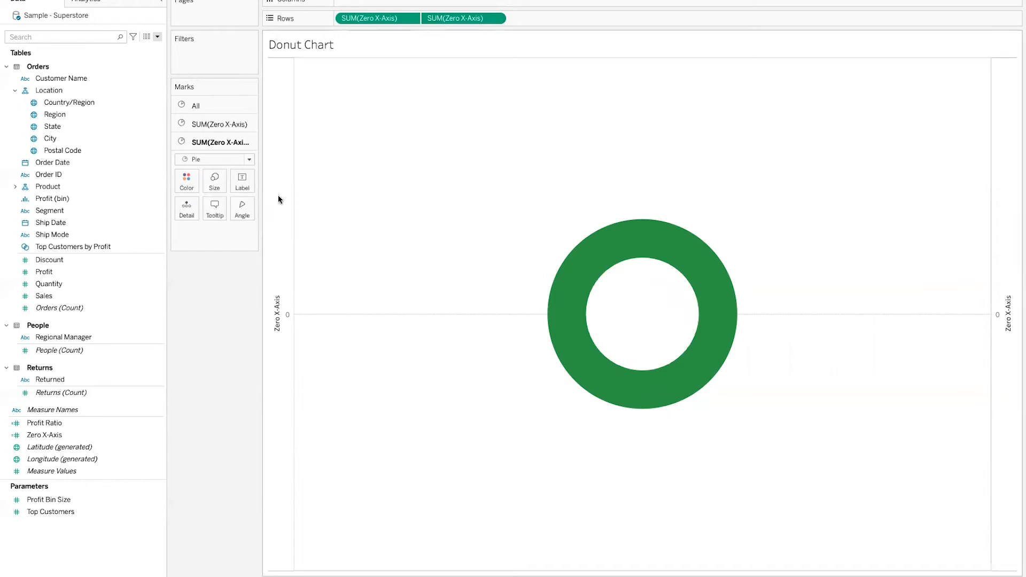
- Color the first, outer Zero X-Axis pie by Segment and set its slice angles by Sales
{"action": "left_click", "coordinate": [209, 123]}
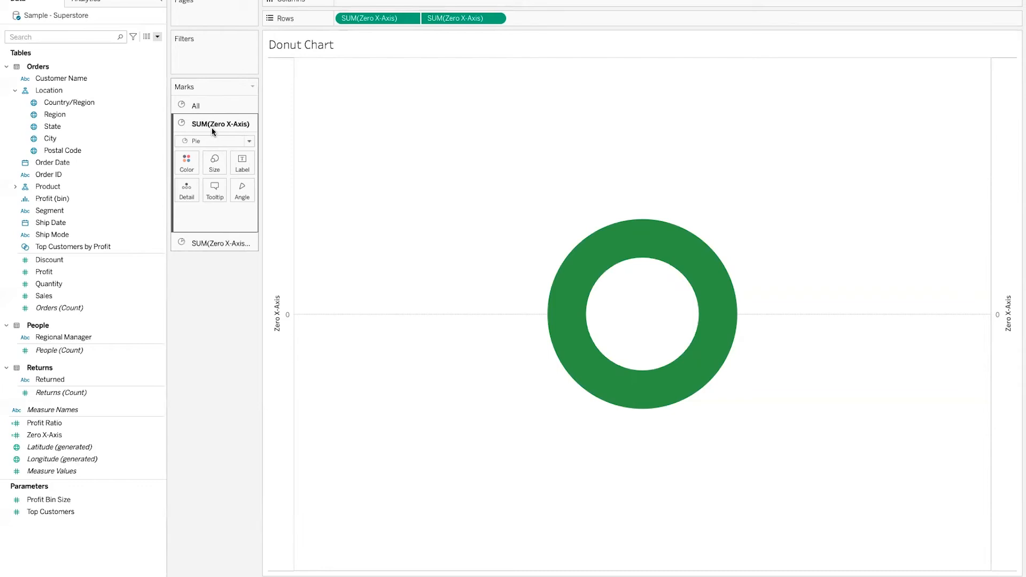
{"action": "left_click_drag", "start_coordinate": [43, 211], "coordinate": [189, 171]}
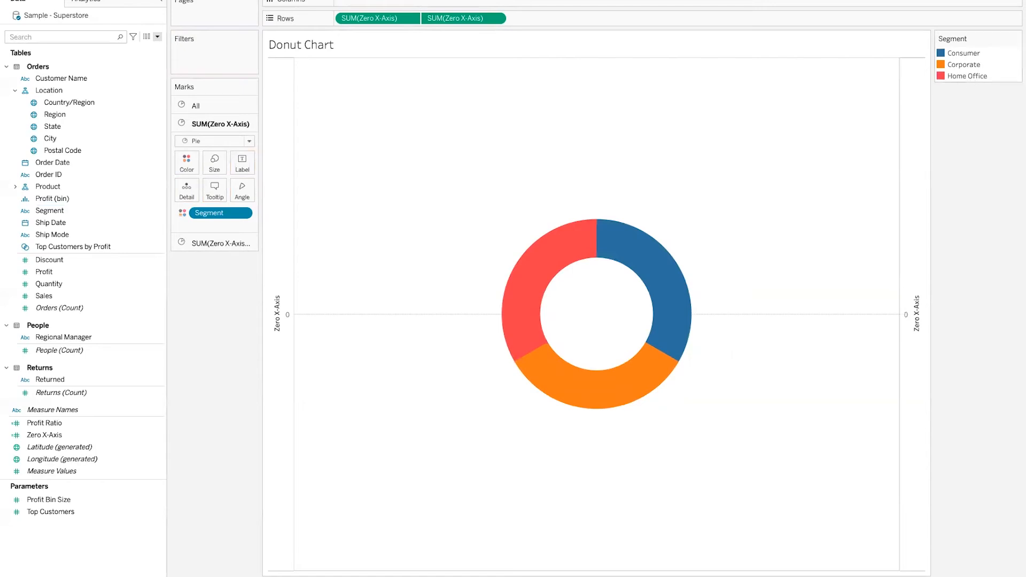
{"action": "left_click", "coordinate": [74, 296]}
{"action": "left_click_drag", "start_coordinate": [63, 292], "coordinate": [244, 197]}
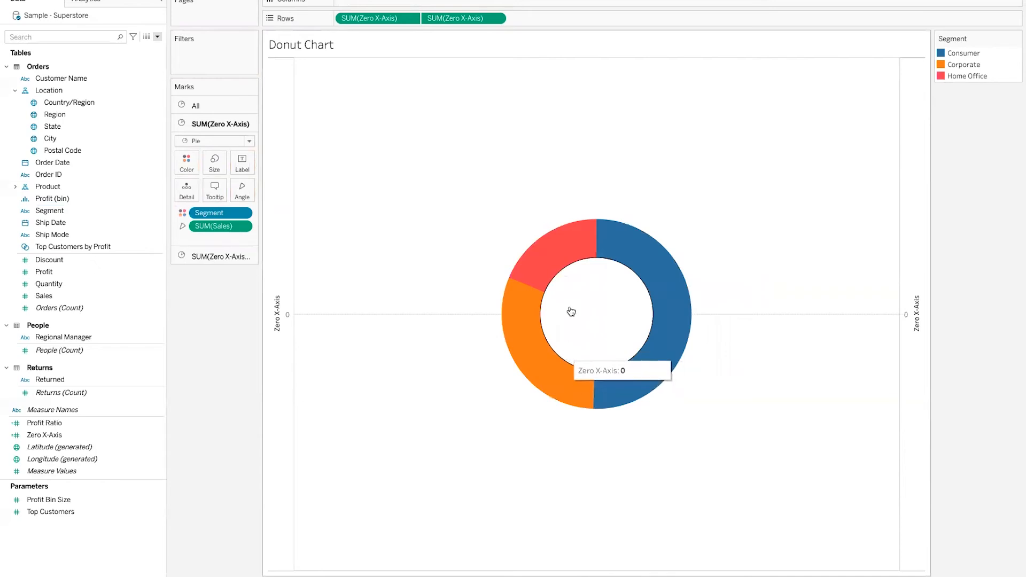
- Label the outer ring's segments with Sales
{"action": "left_click", "coordinate": [48, 297]}
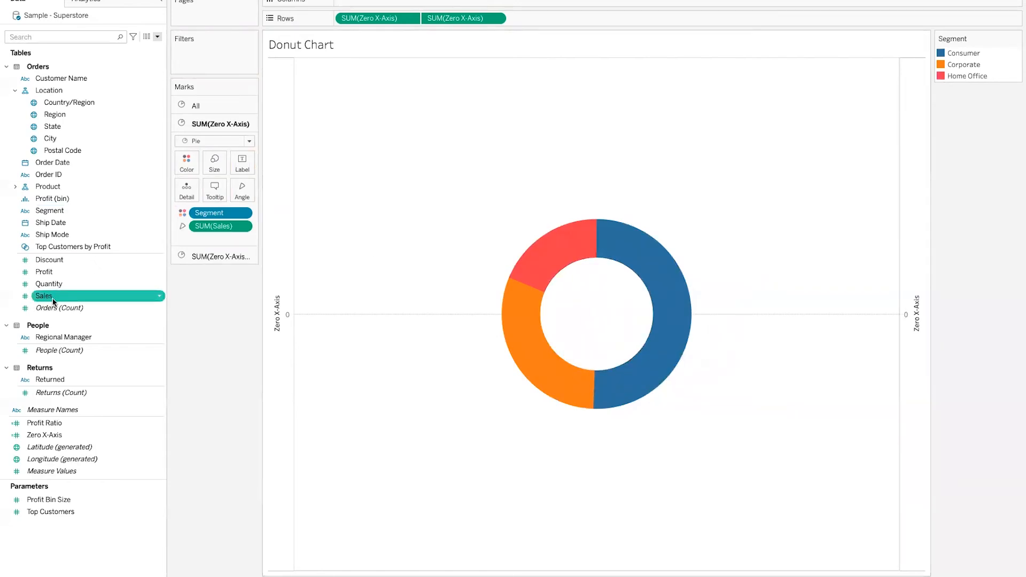
{"action": "left_click_drag", "start_coordinate": [55, 297], "coordinate": [247, 160]}
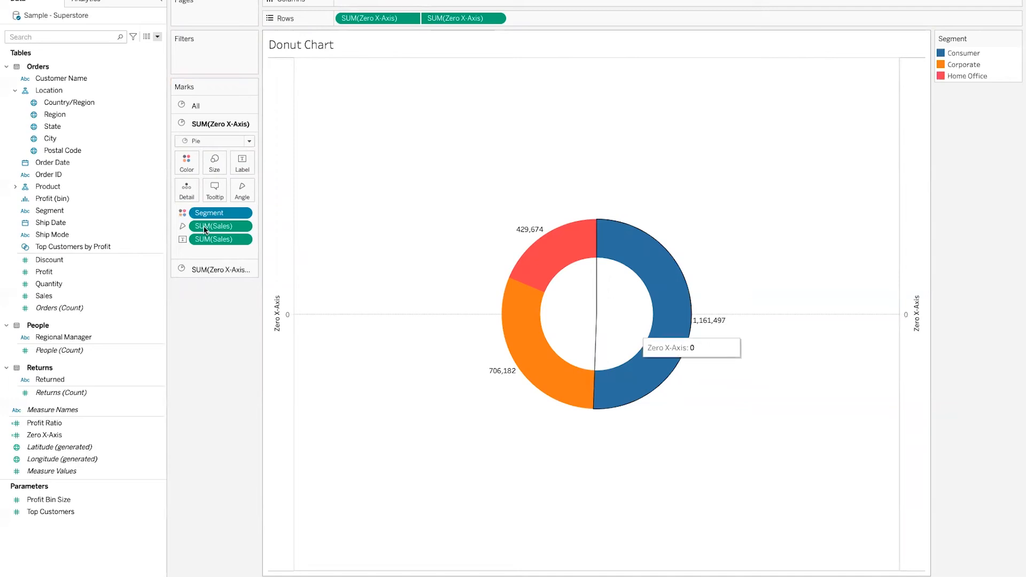
- Remove the Zero X-Axis line from the outer pie's tooltip, leaving only Segment and Sales with no blank line between them
{"action": "left_click", "coordinate": [215, 190]}
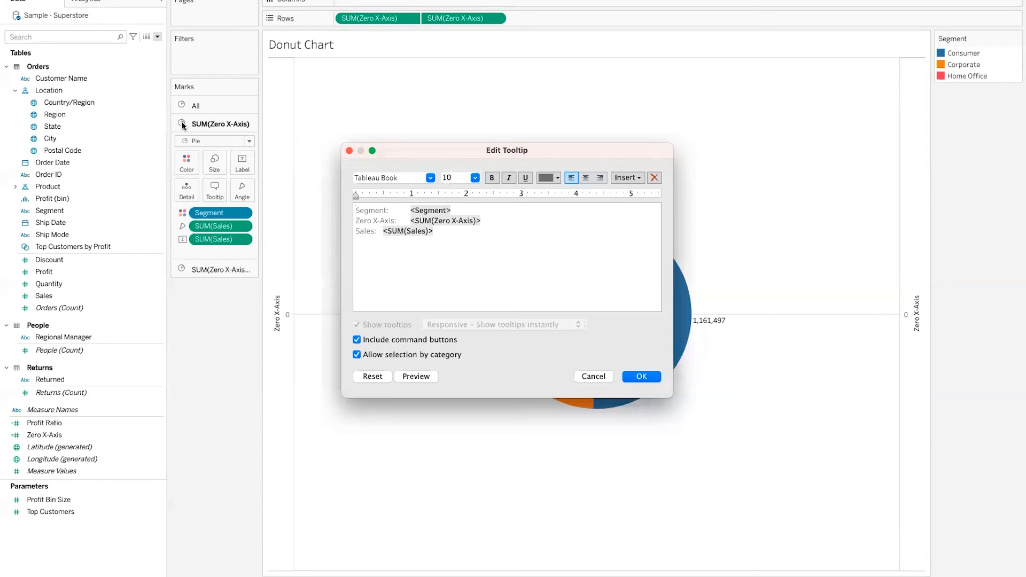
{"action": "left_click_drag", "start_coordinate": [488, 221], "coordinate": [350, 220]}
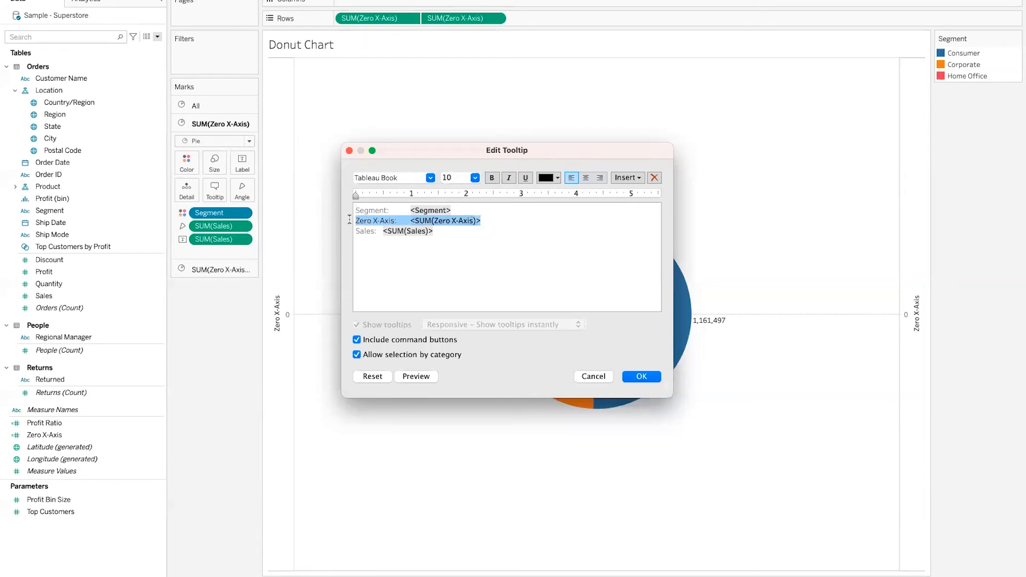
{"action": "key", "text": "BackSpace"}
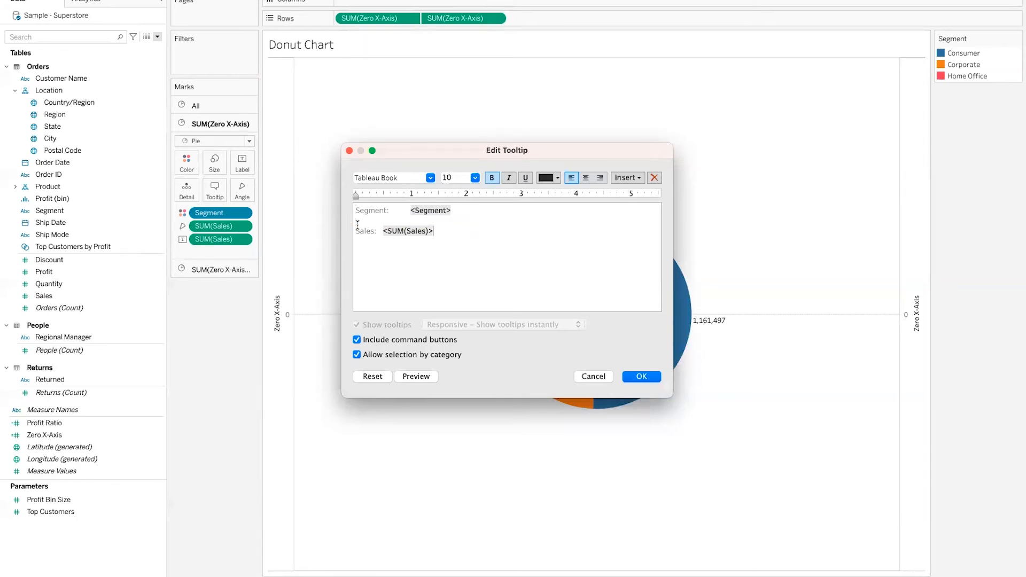
{"action": "left_click", "coordinate": [357, 227]}
{"action": "key", "text": "BackSpace"}
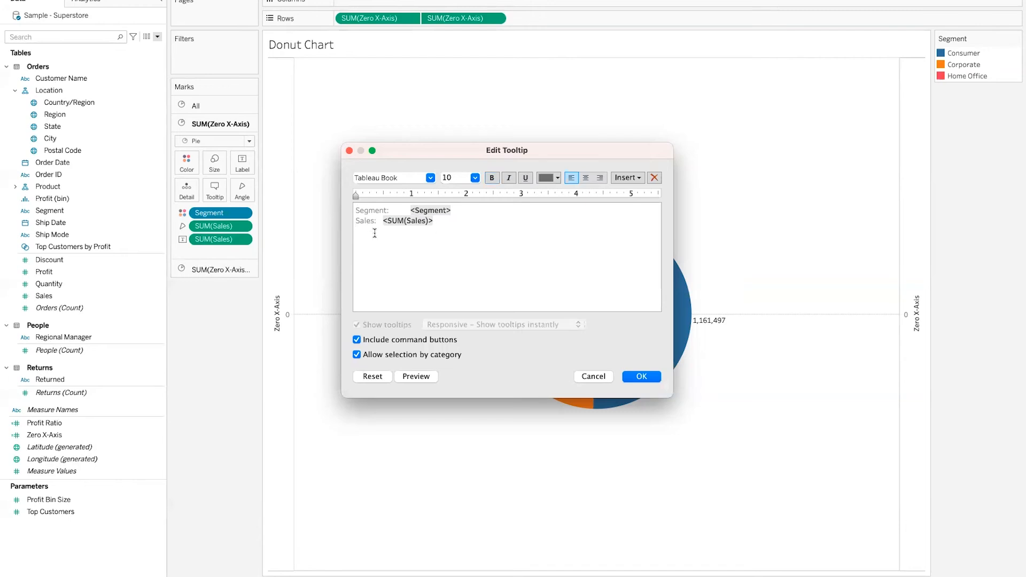
{"action": "left_click", "coordinate": [642, 377]}
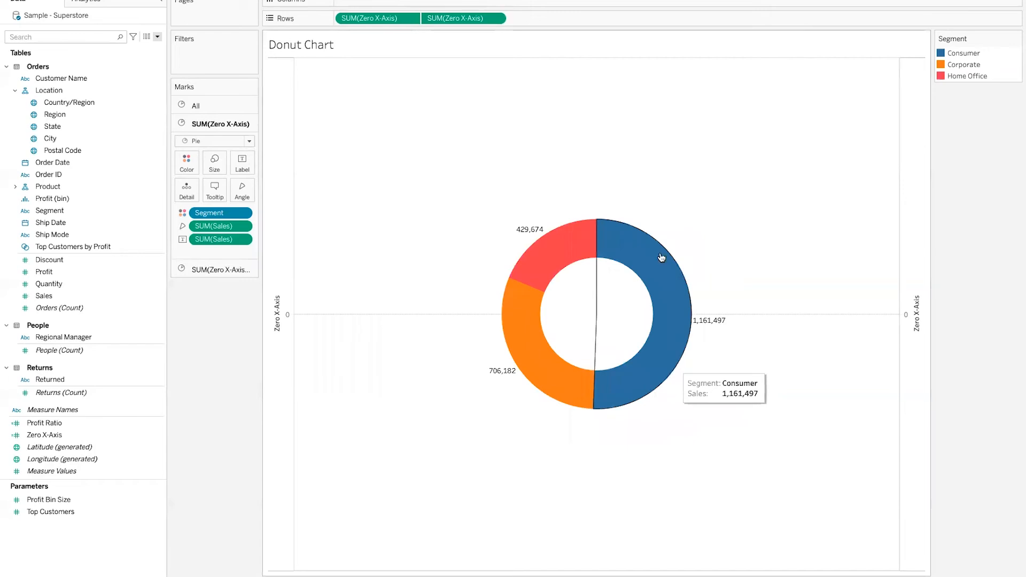
- Clear all text from the tooltip of the second, inner Zero X-Axis pie
{"action": "mouse_move", "coordinate": [550, 250]}
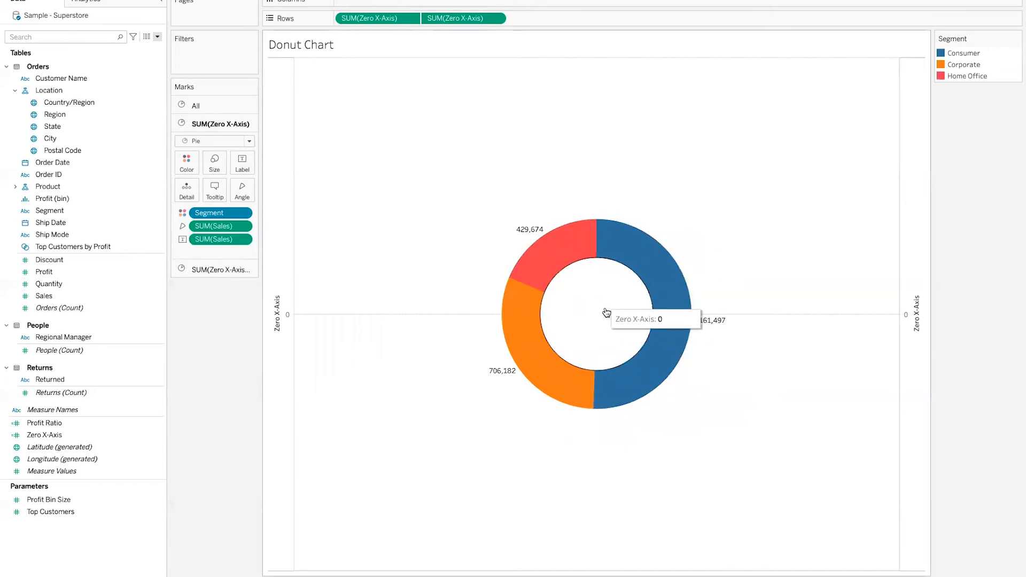
{"action": "left_click", "coordinate": [227, 270]}
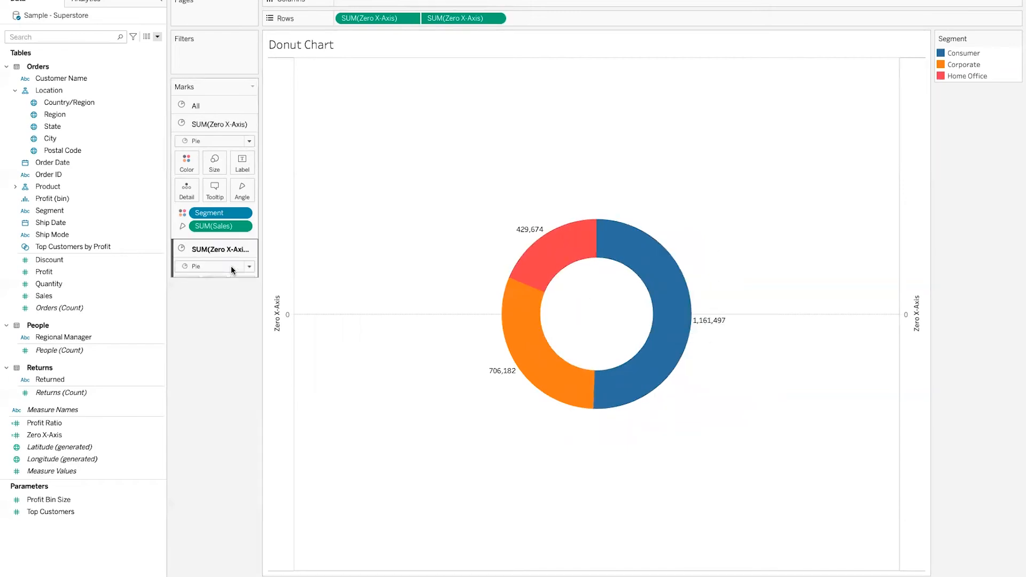
{"action": "left_click", "coordinate": [213, 217]}
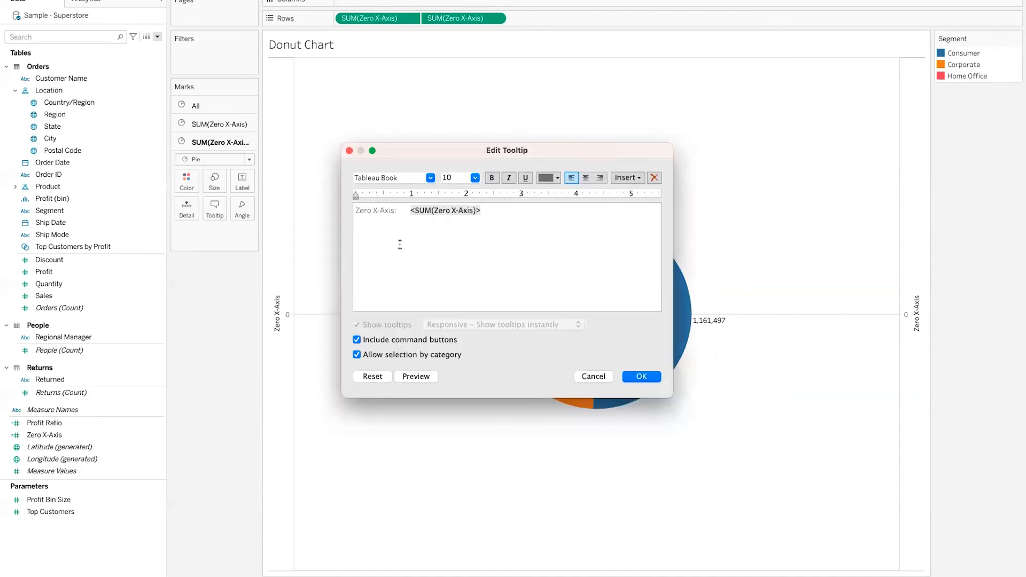
{"action": "left_click_drag", "start_coordinate": [472, 209], "coordinate": [323, 213]}
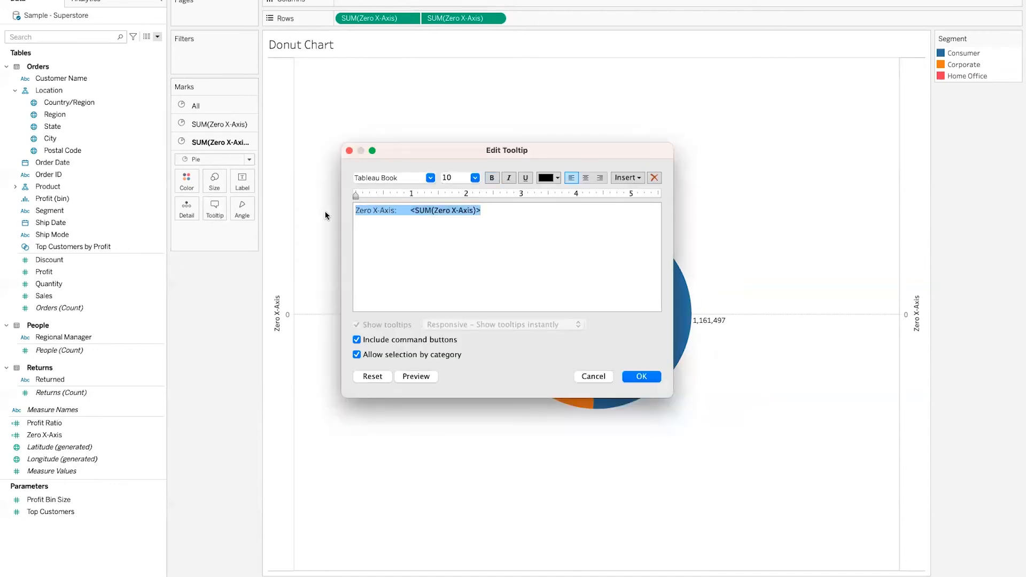
{"action": "key", "text": "BackSpace"}
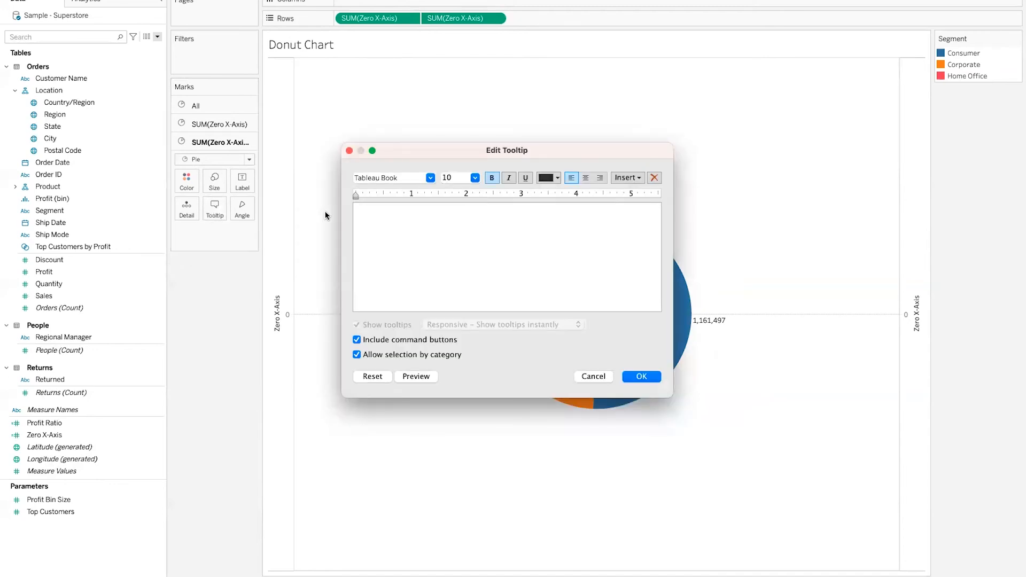
{"action": "left_click", "coordinate": [648, 376]}
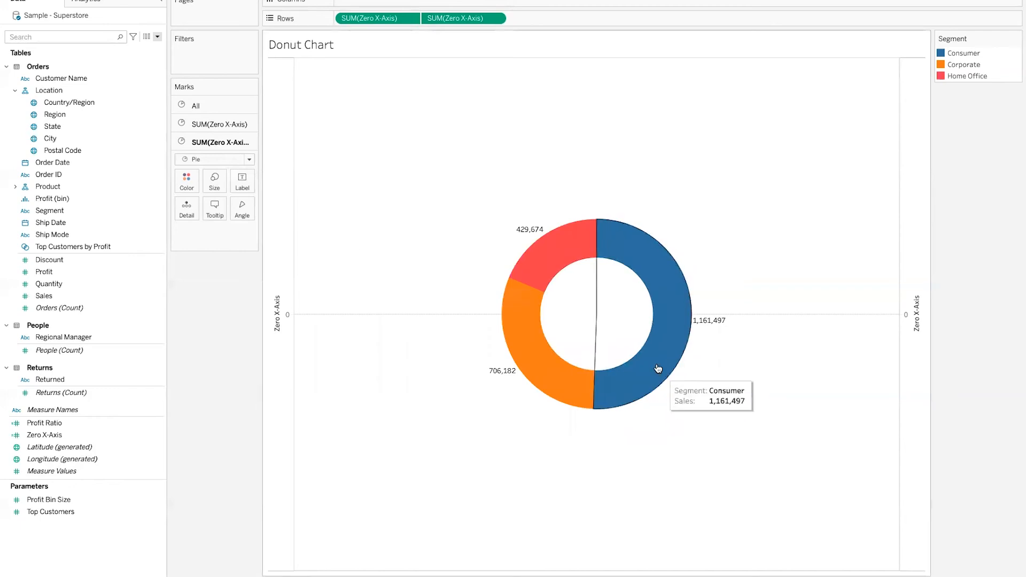
- Show the outer ring's Sales labels as Percent of Total using a quick table calculation
{"action": "left_click", "coordinate": [223, 126]}
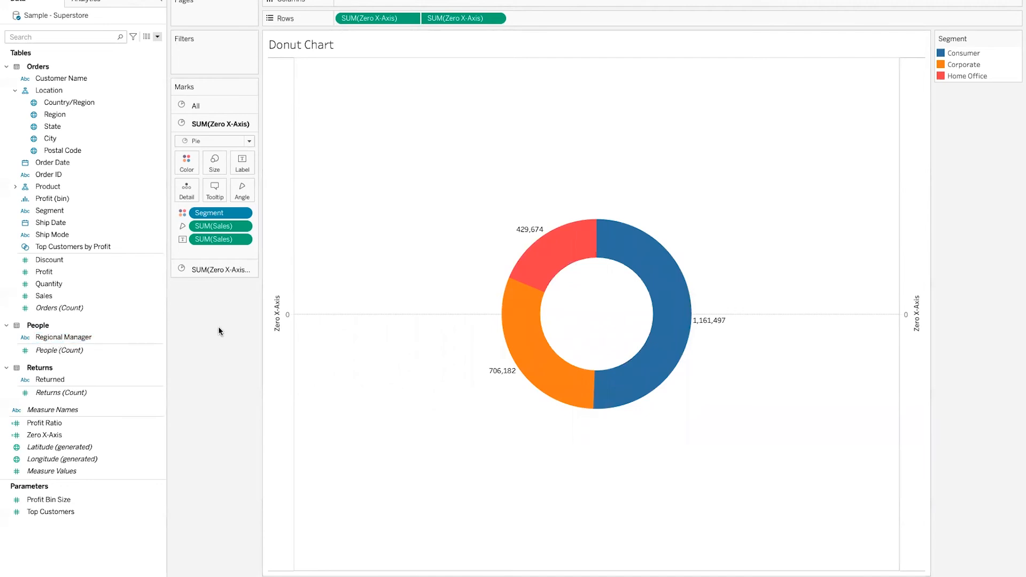
{"action": "left_click_drag", "start_coordinate": [66, 294], "coordinate": [243, 160]}
{"action": "left_click", "coordinate": [245, 240]}
{"action": "mouse_move", "coordinate": [297, 329]}
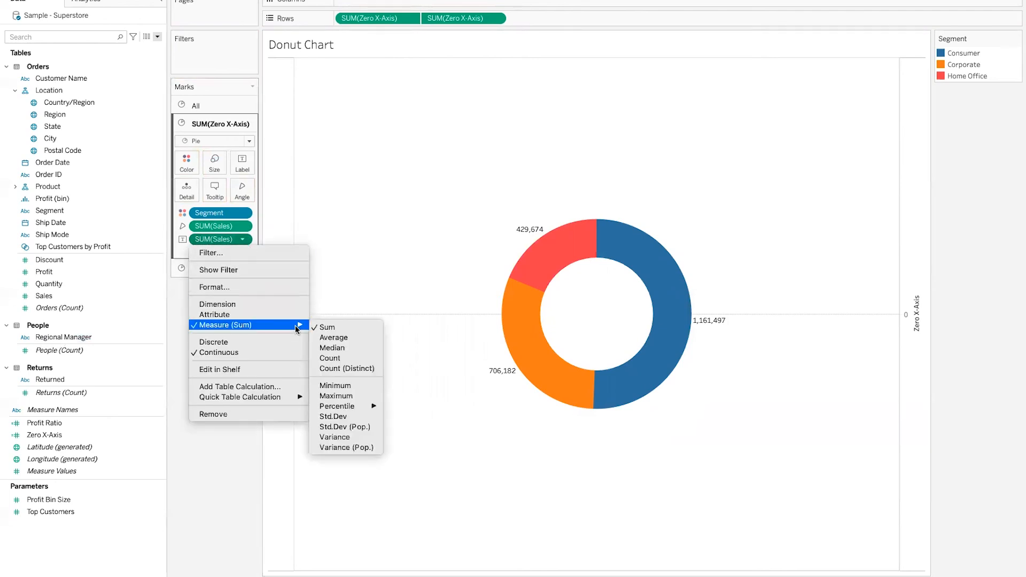
{"action": "mouse_move", "coordinate": [292, 400]}
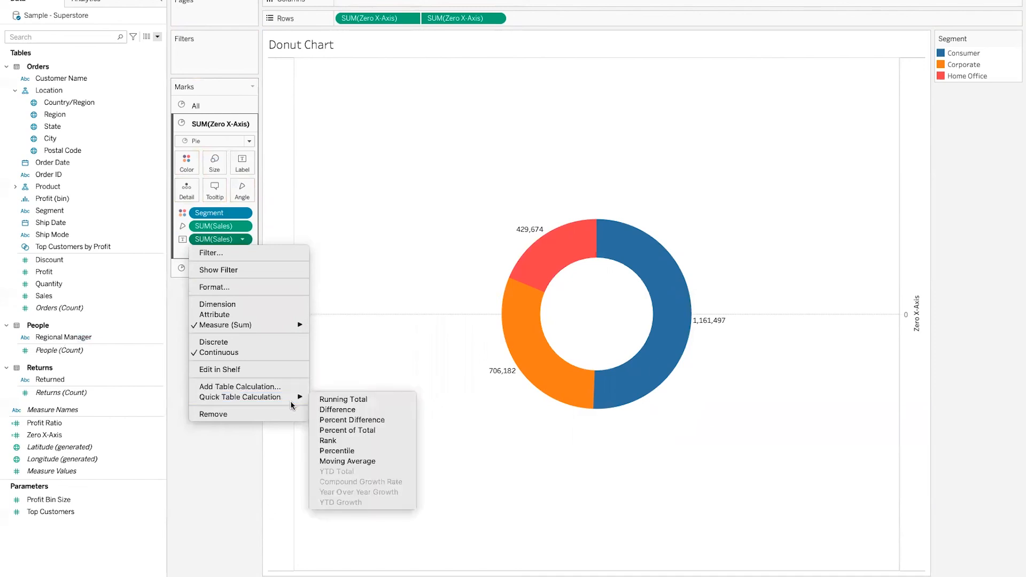
{"action": "left_click", "coordinate": [365, 433]}
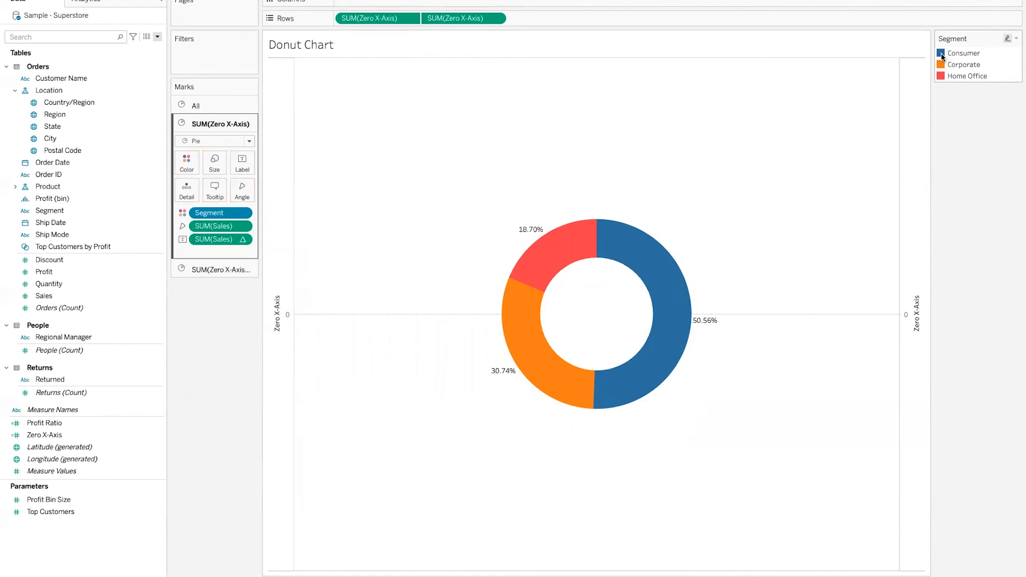
- Label the inner white circle with Sales and put the text "Total Sale Quanity:" before the value in its label
{"action": "left_click", "coordinate": [219, 270]}
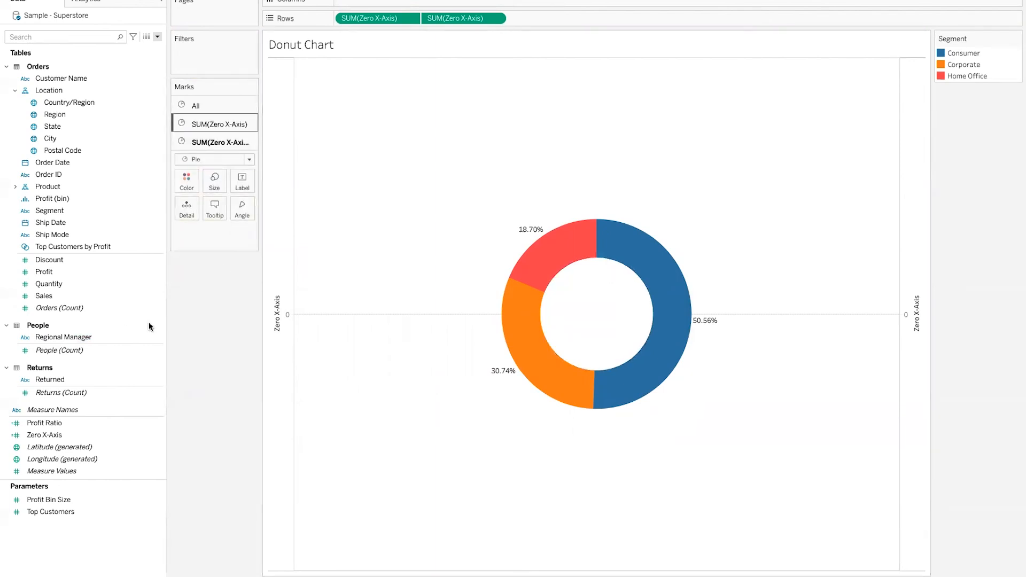
{"action": "left_click_drag", "start_coordinate": [57, 297], "coordinate": [241, 185]}
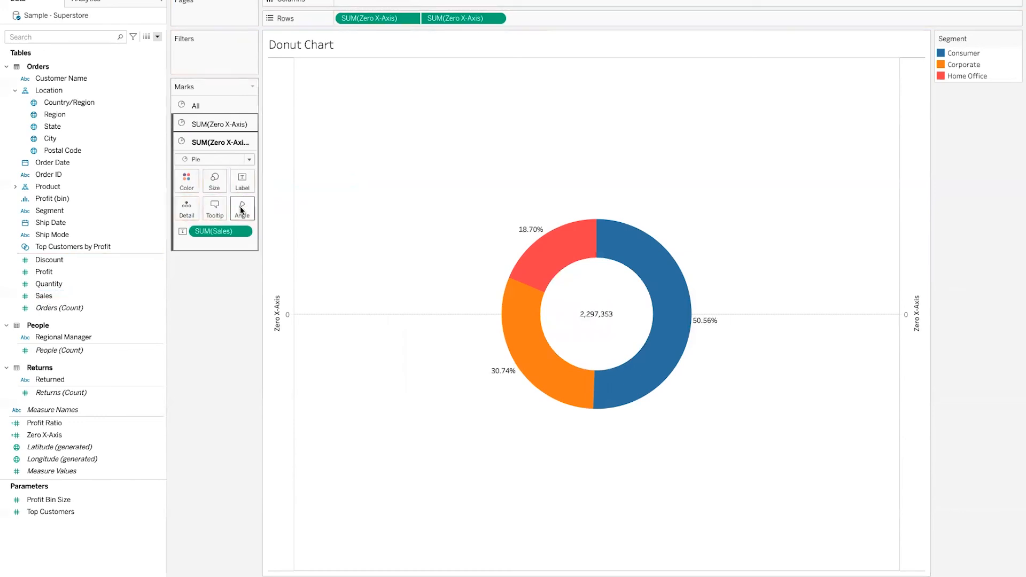
{"action": "left_click", "coordinate": [242, 183]}
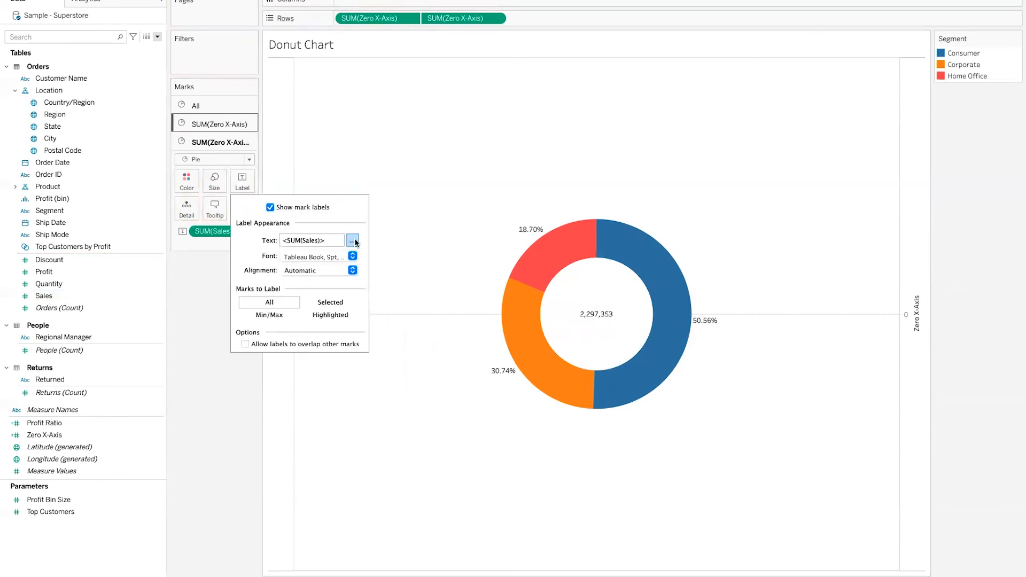
{"action": "left_click", "coordinate": [352, 241]}
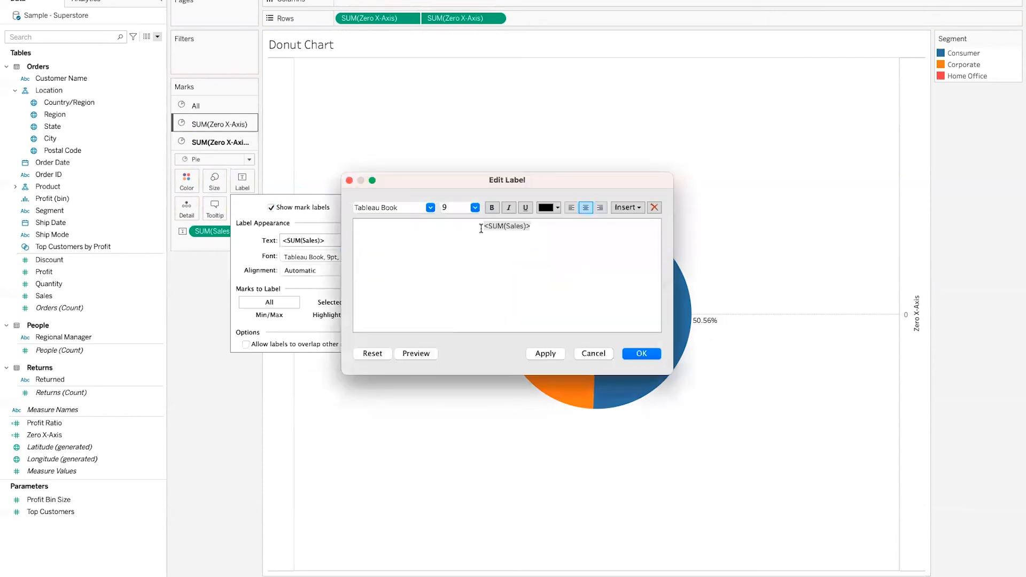
{"action": "type", "text": "Total Sale Quanity:"}
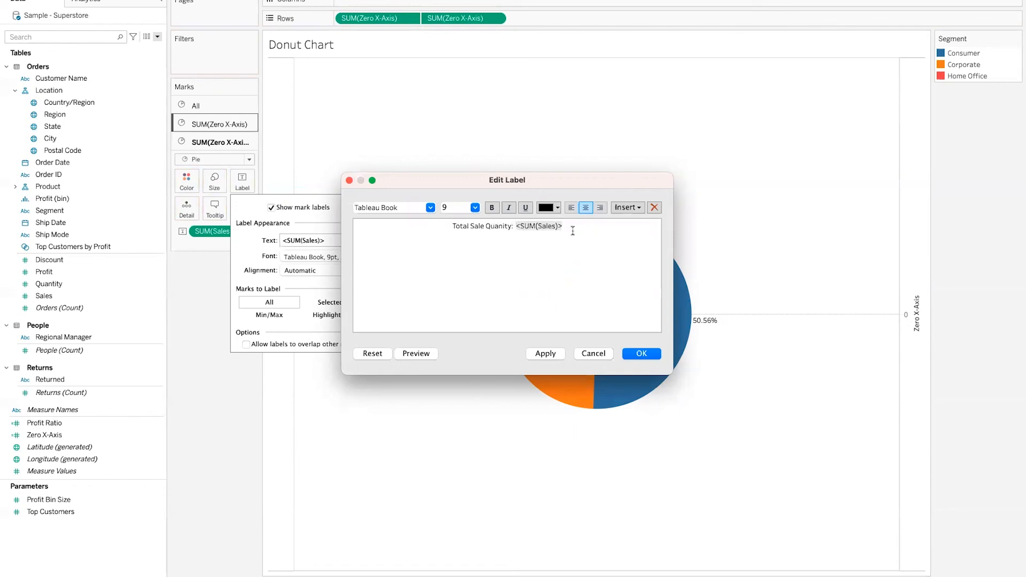
- Make the Sales value in the inner circle's label bold and give it a larger font size
{"action": "left_click_drag", "start_coordinate": [545, 226], "coordinate": [514, 226]}
{"action": "left_click", "coordinate": [492, 207]}
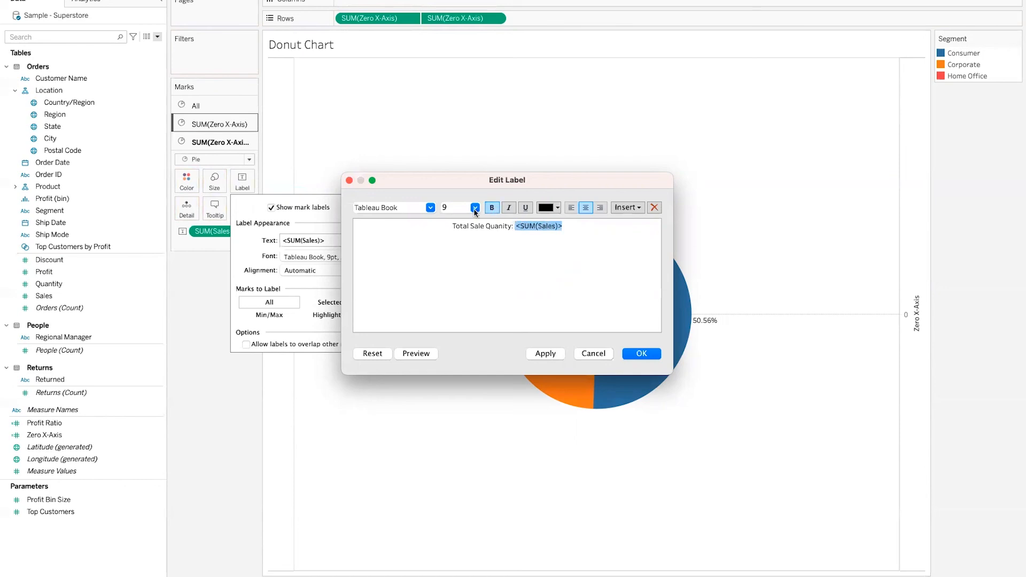
{"action": "left_click", "coordinate": [475, 207]}
{"action": "left_click", "coordinate": [463, 244]}
{"action": "left_click", "coordinate": [641, 353]}
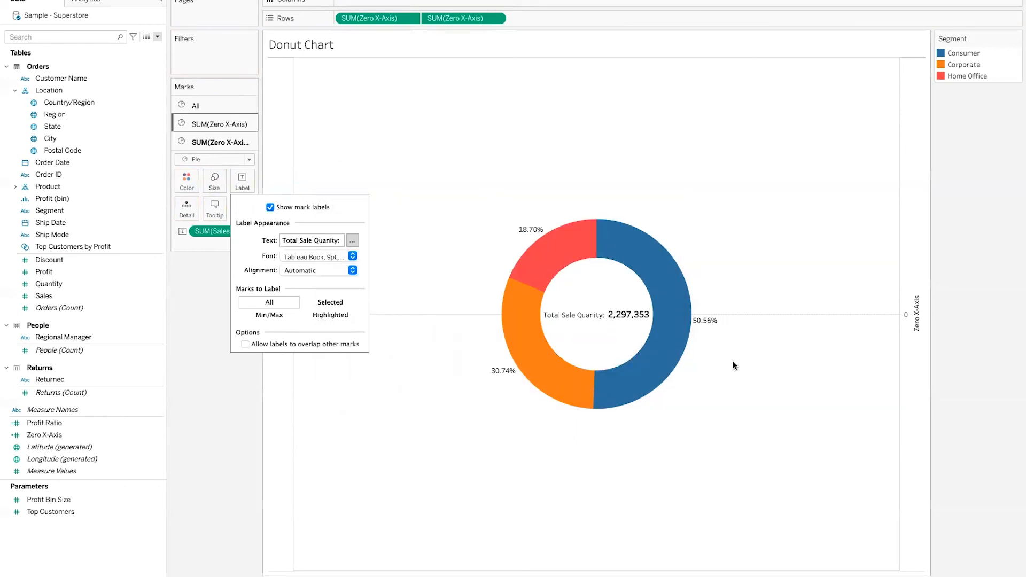
- Move the Sales value onto its own line below "Total Sale Quanity:" in the inner circle's label
{"action": "left_click", "coordinate": [352, 240]}
{"action": "left_click", "coordinate": [509, 228]}
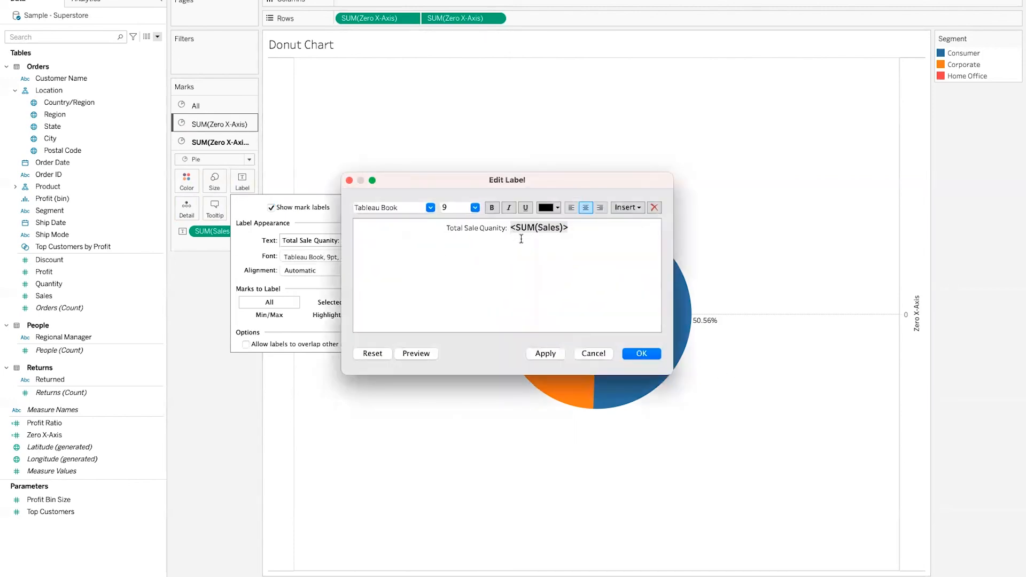
{"action": "key", "text": "Return"}
{"action": "left_click", "coordinate": [641, 353]}
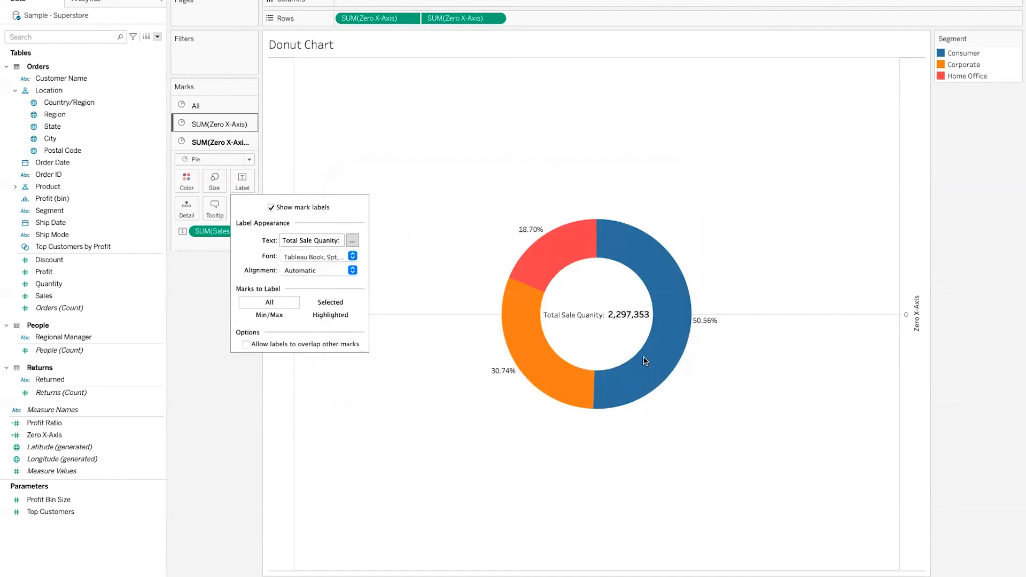
{"action": "left_click", "coordinate": [712, 408]}
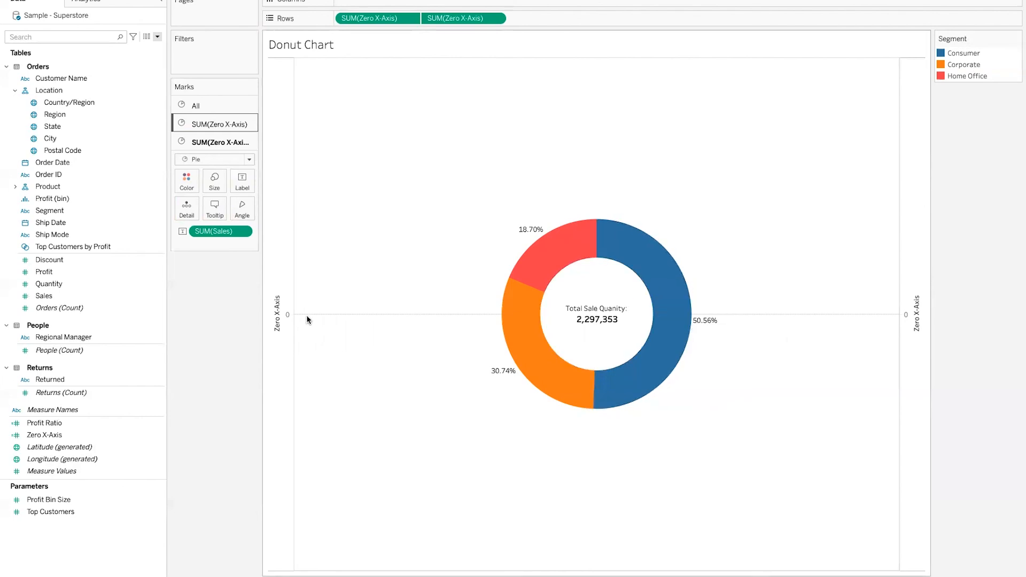
- Hide the Zero X-Axis headers on the donut chart
{"action": "left_click", "coordinate": [278, 320]}
{"action": "right_click", "coordinate": [277, 320]}
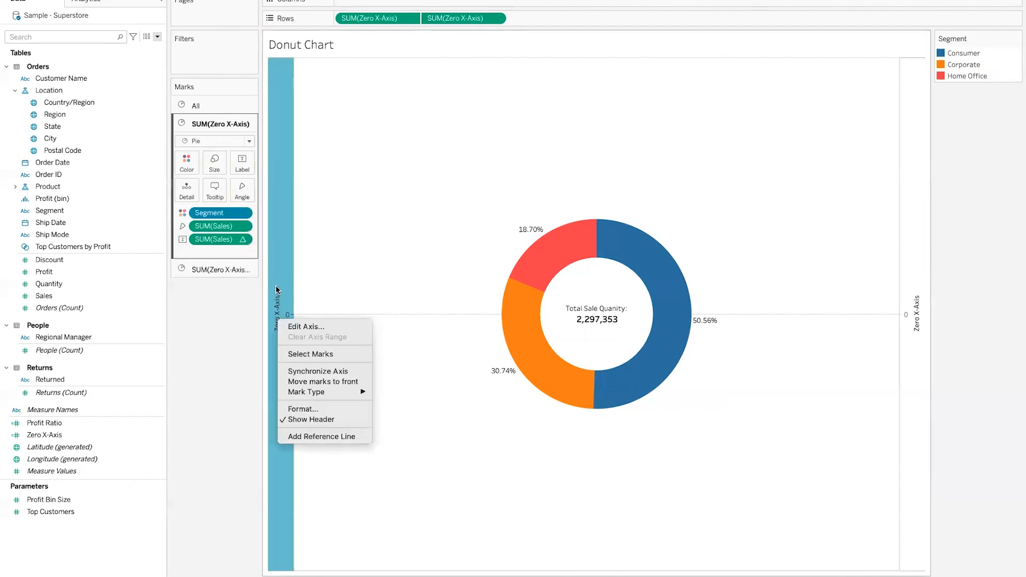
{"action": "left_click", "coordinate": [319, 420]}
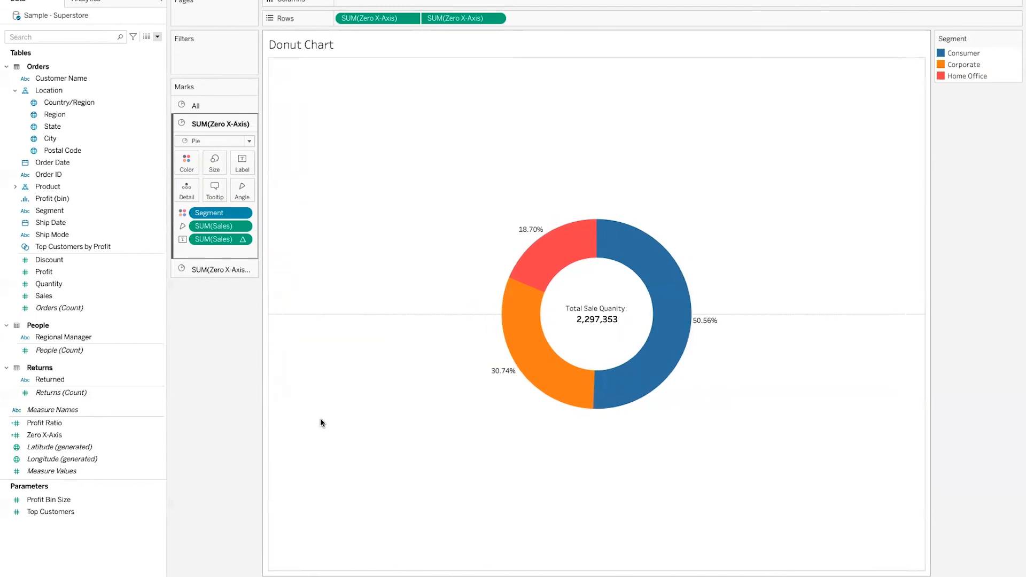